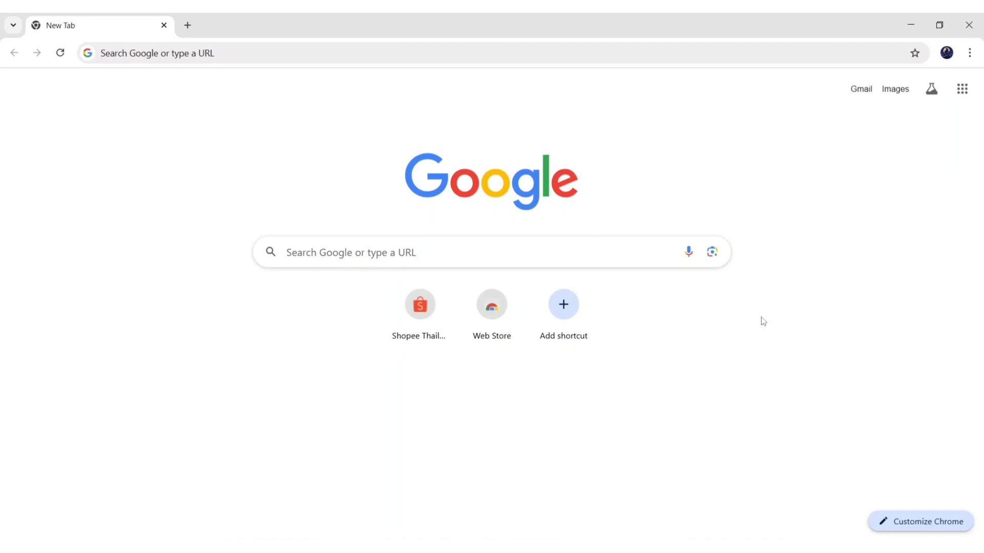
Step: Search Google for 'vidmix app' and open the VidMix.app online video editor
{"action": "left_click", "coordinate": [617, 251]}
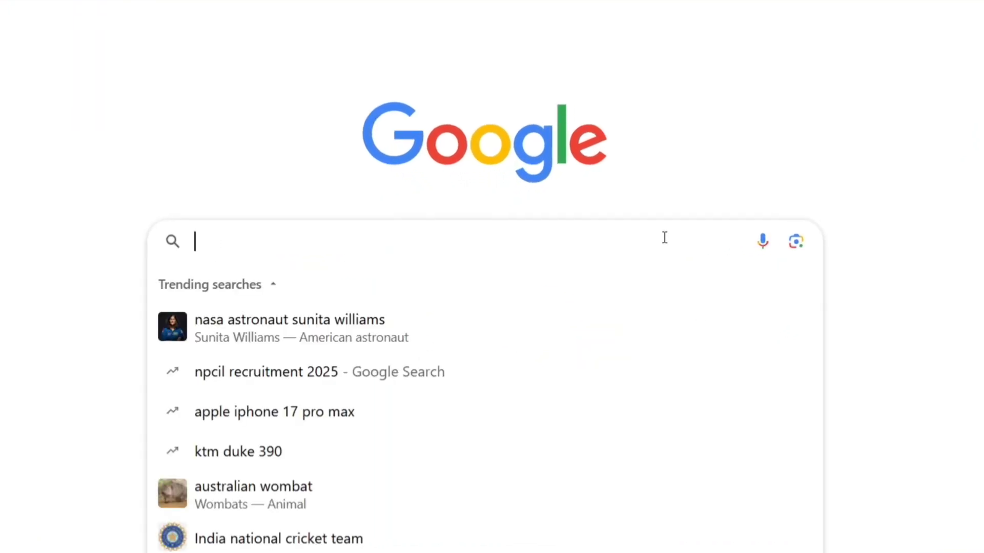
{"action": "type", "text": "vidmix a"}
{"action": "key", "text": "Return"}
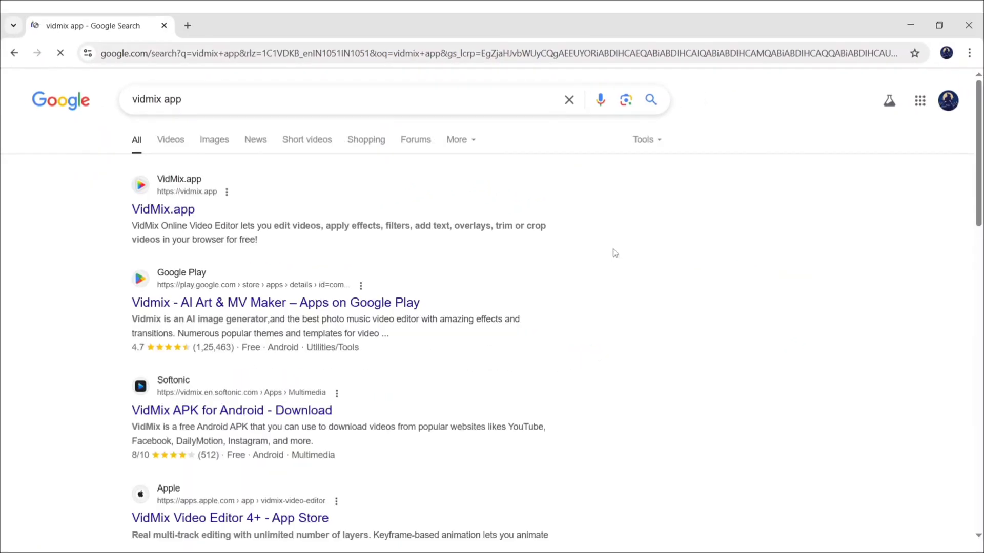
{"action": "left_click", "coordinate": [164, 209]}
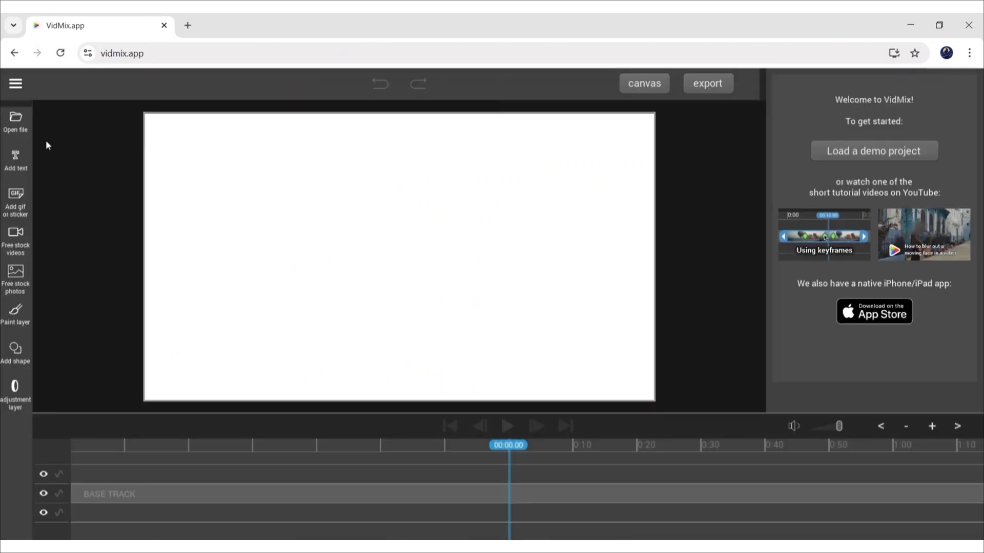
Step: Load the Video Footage clip from Downloads into the VidMix project
{"action": "left_click", "coordinate": [16, 122]}
{"action": "left_click", "coordinate": [56, 198]}
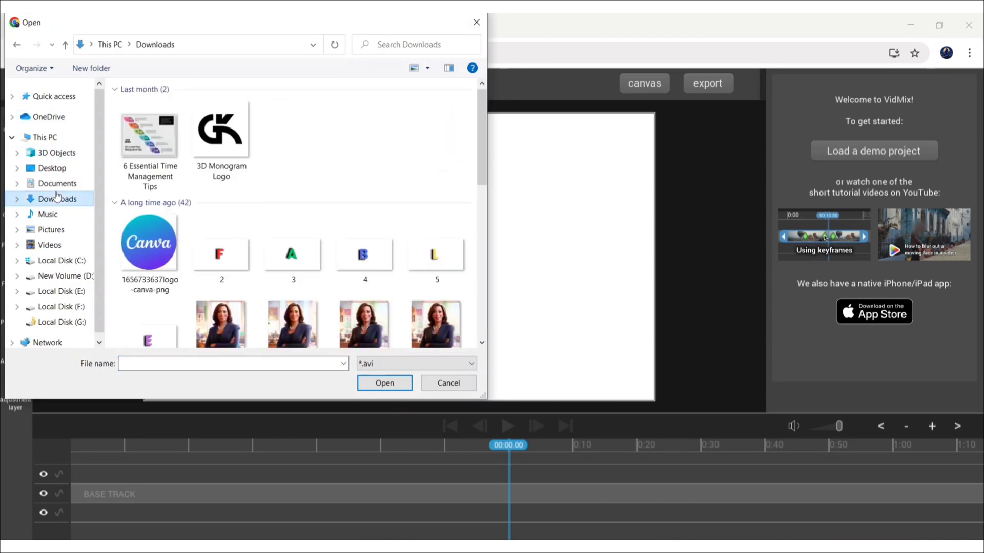
{"action": "left_click", "coordinate": [149, 144]}
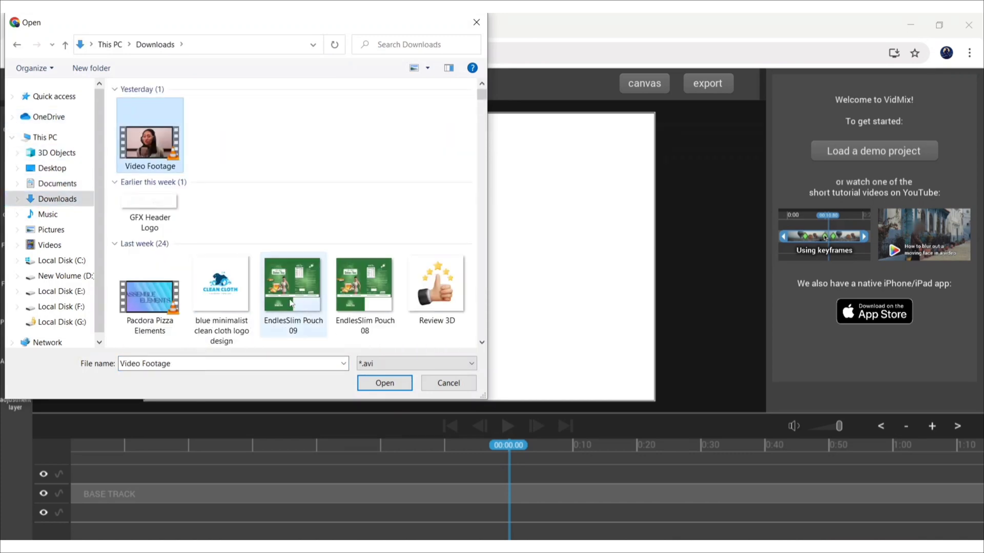
{"action": "left_click", "coordinate": [385, 383]}
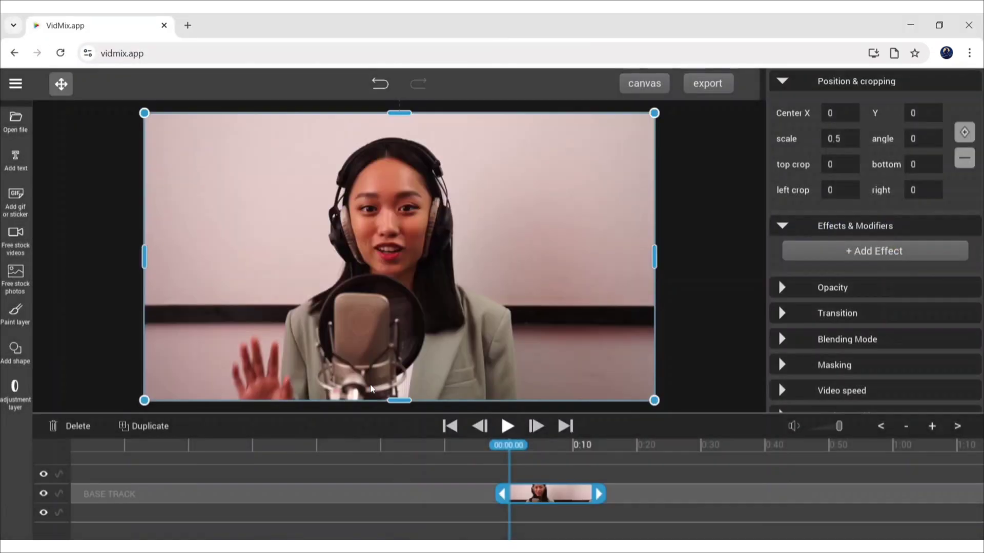
Step: Export a single .png still frame of the clip as singleframe.png
{"action": "left_click", "coordinate": [709, 271]}
{"action": "left_click", "coordinate": [708, 85]}
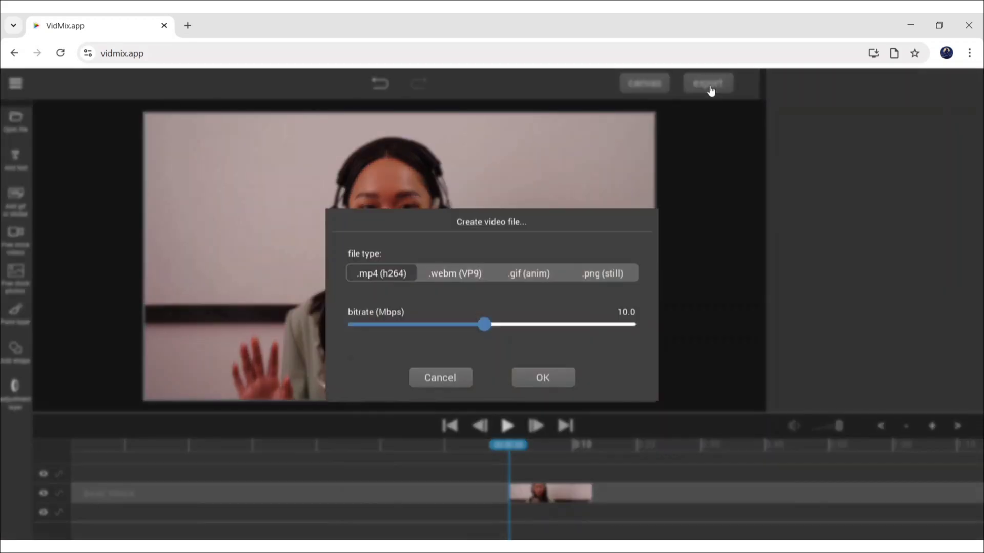
{"action": "left_click", "coordinate": [590, 277]}
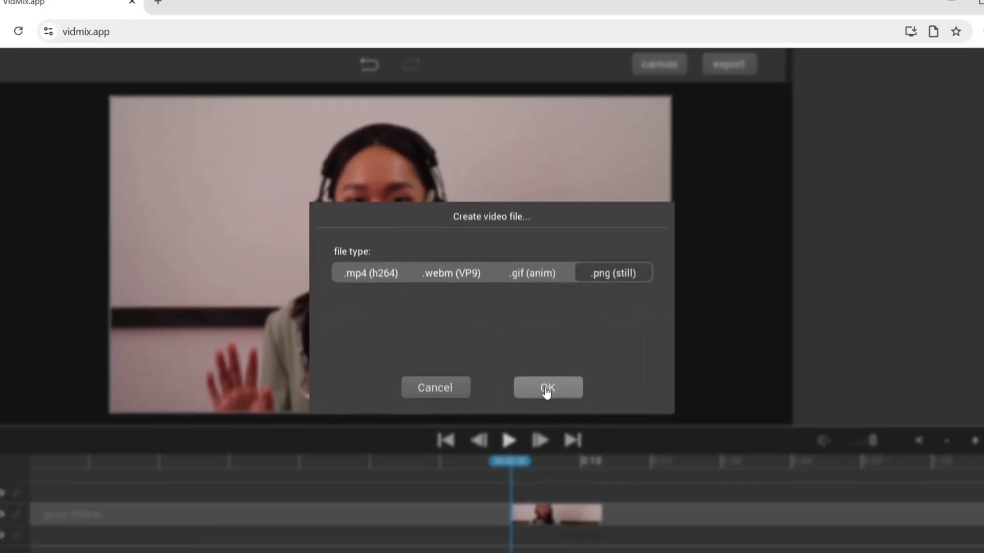
{"action": "left_click", "coordinate": [562, 416]}
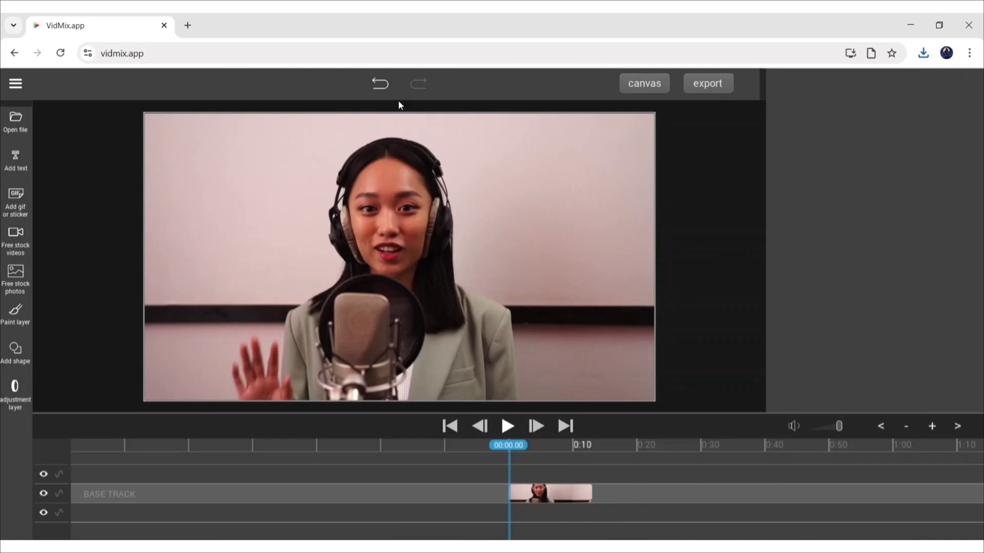
Step: Search 'adobe firefly' in a new tab and launch the Firefly web app from Adobe's page
{"action": "left_click", "coordinate": [188, 25]}
{"action": "left_click", "coordinate": [301, 253]}
{"action": "type", "text": "adobe firefl"}
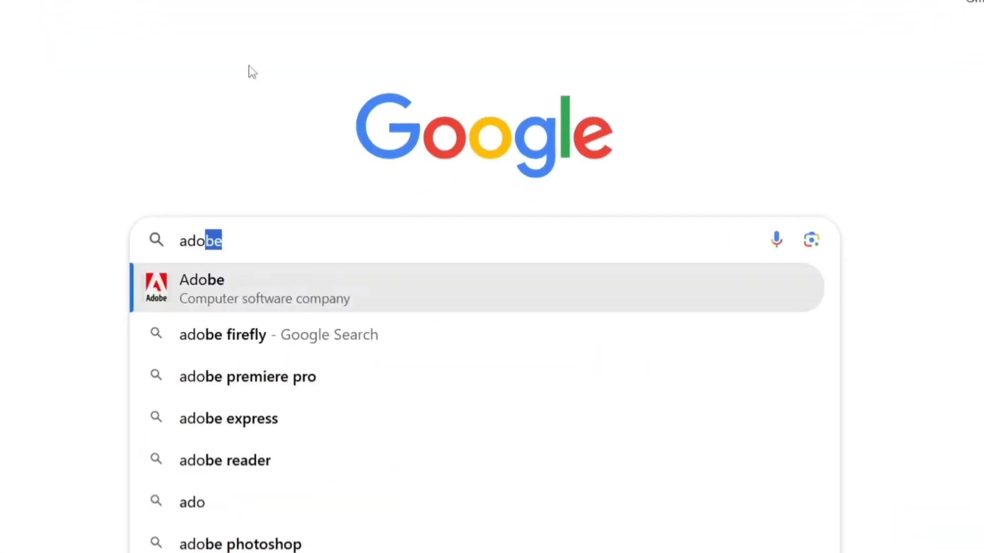
{"action": "type", "text": "y"}
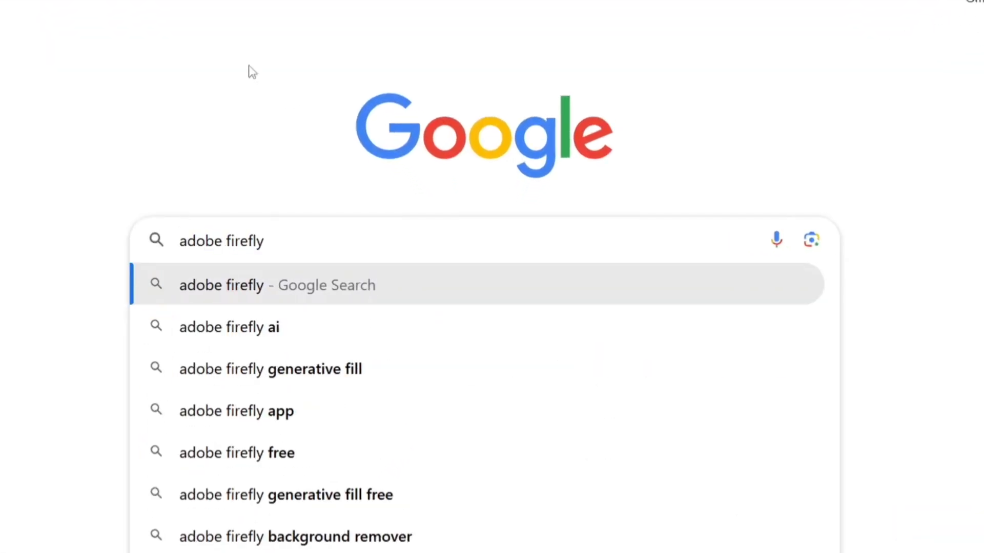
{"action": "key", "text": "Return"}
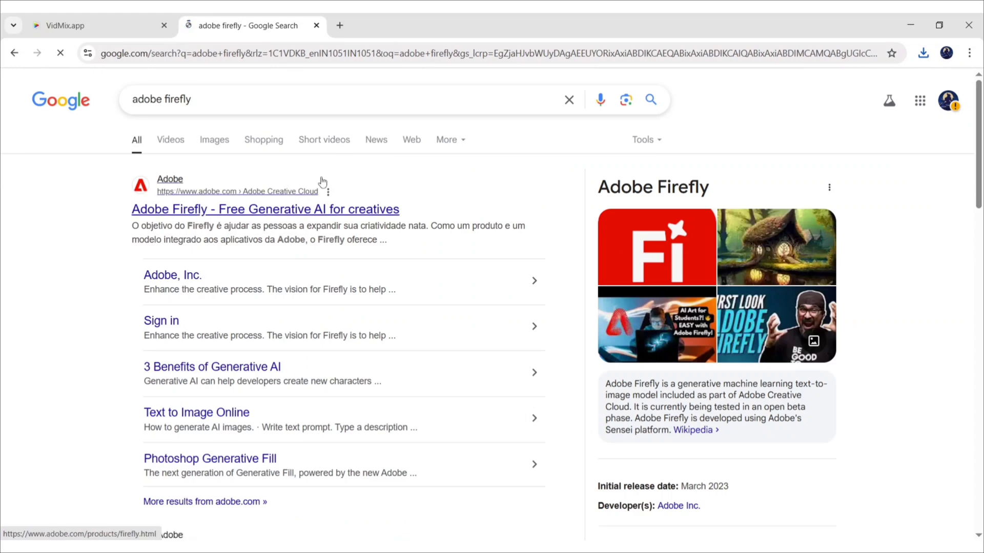
{"action": "left_click", "coordinate": [309, 212]}
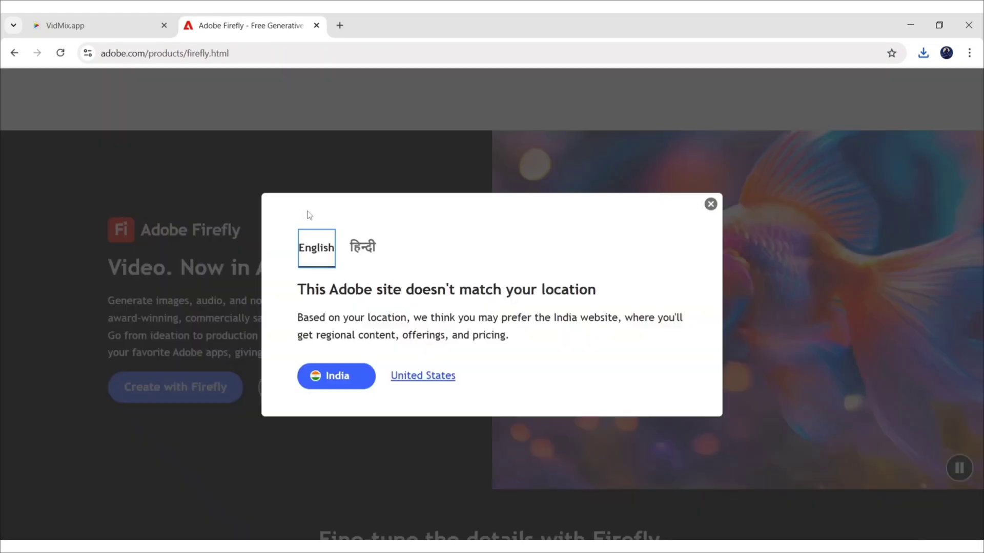
{"action": "left_click", "coordinate": [710, 204]}
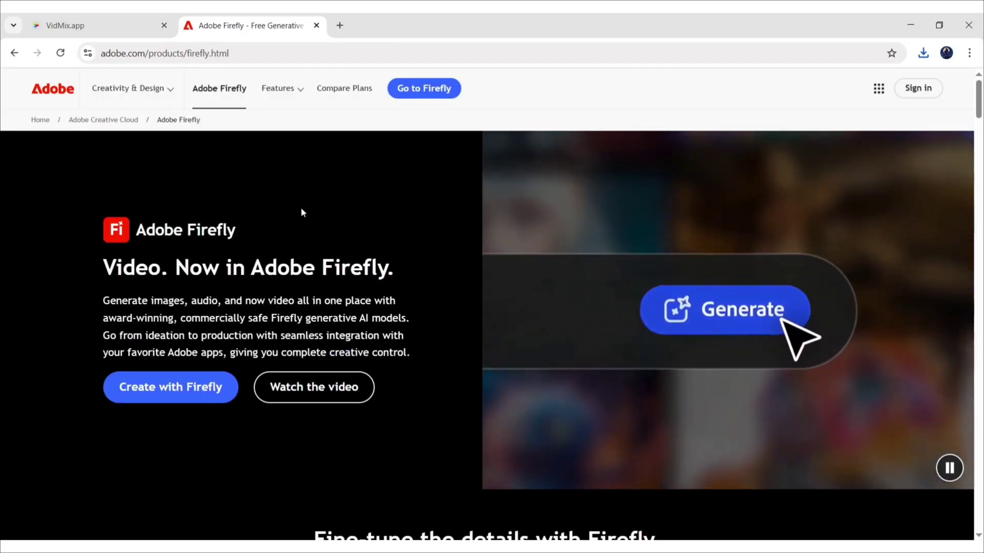
{"action": "left_click", "coordinate": [195, 396]}
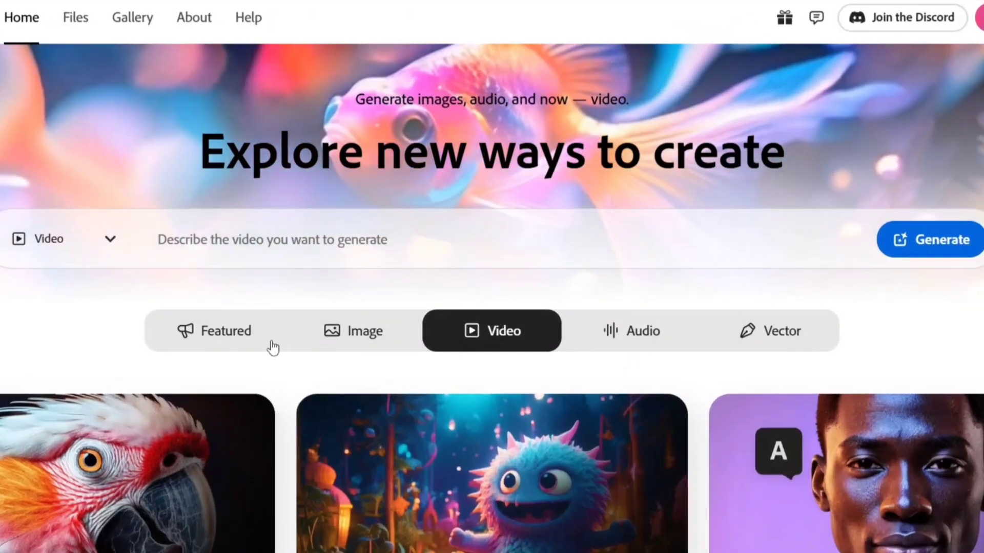
Step: Open Generative fill from the Image features and upload singleframe from Downloads
{"action": "left_click", "coordinate": [393, 324]}
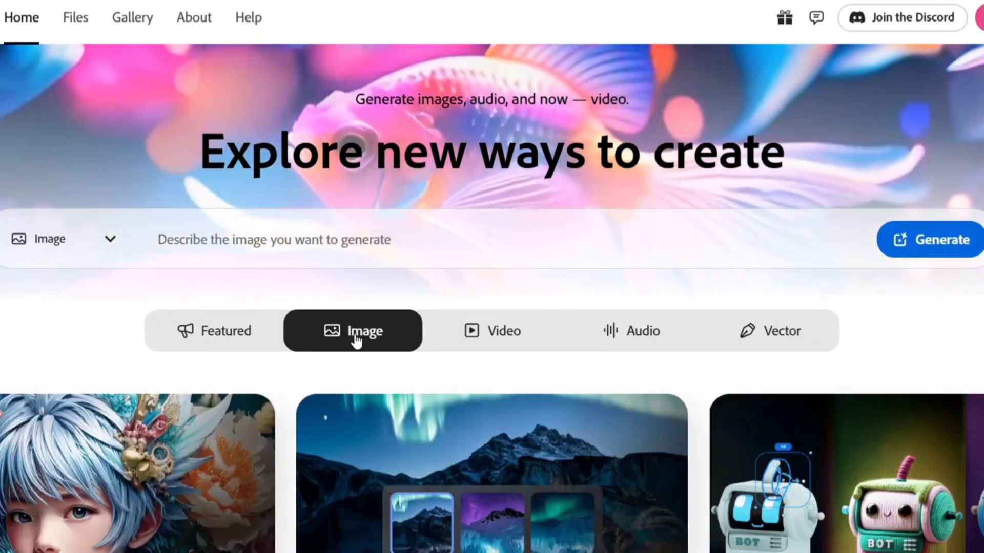
{"action": "scroll", "coordinate": [562, 370], "scroll_direction": "down", "scroll_amount": 8}
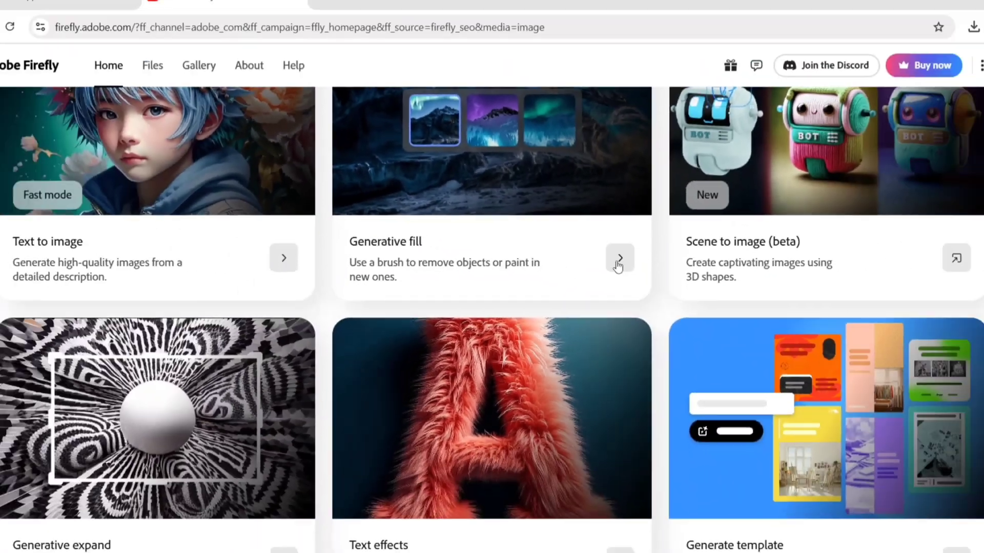
{"action": "left_click", "coordinate": [704, 256]}
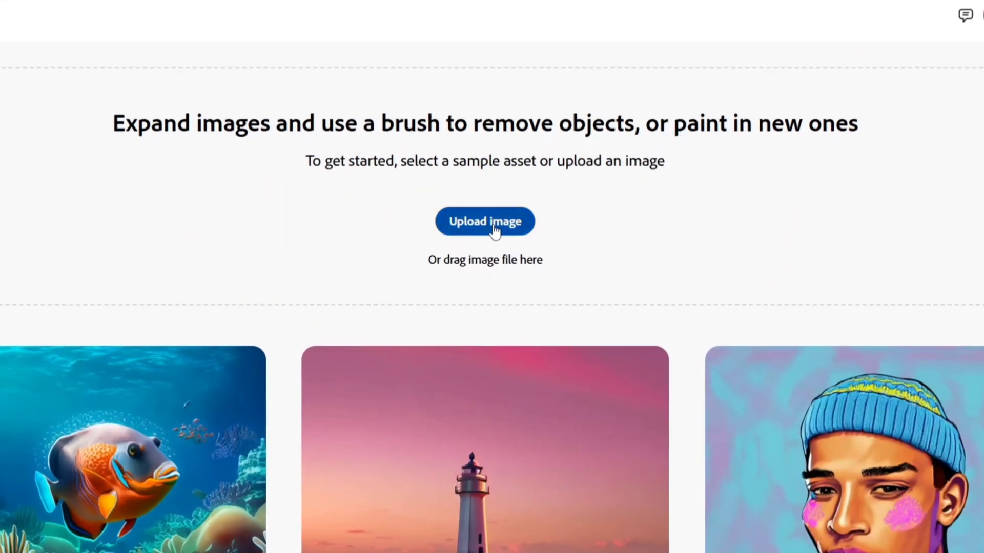
{"action": "left_click", "coordinate": [495, 232]}
{"action": "left_click", "coordinate": [82, 233]}
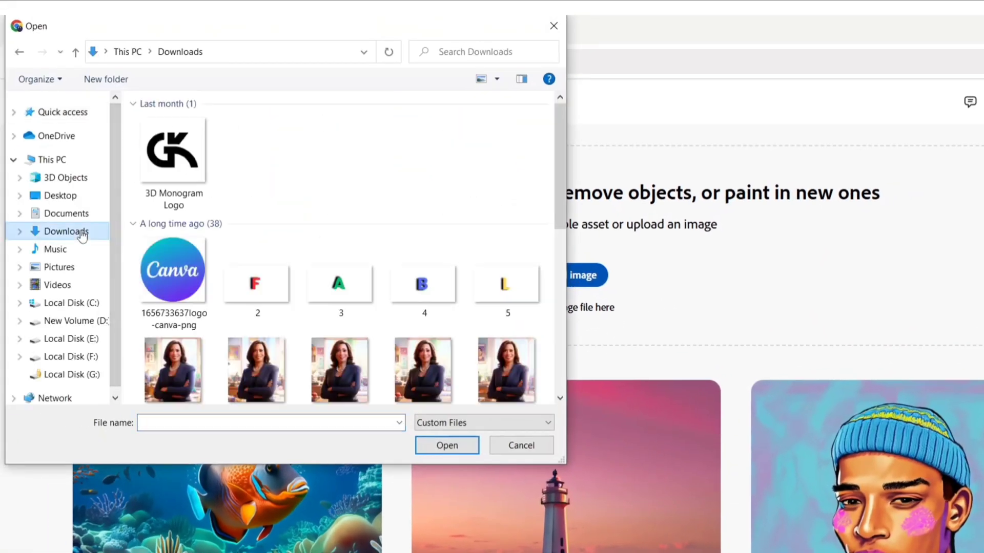
{"action": "left_click", "coordinate": [173, 163]}
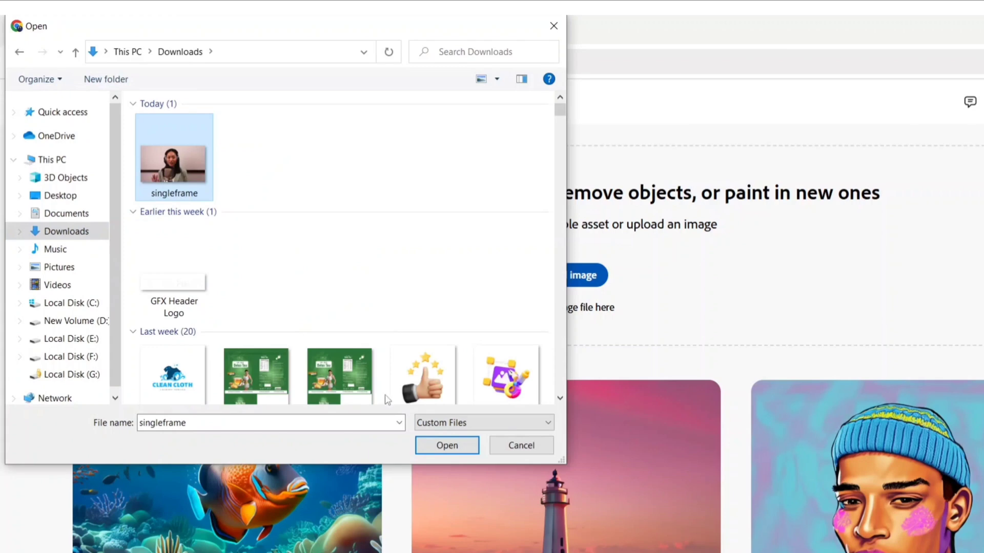
{"action": "left_click", "coordinate": [458, 449]}
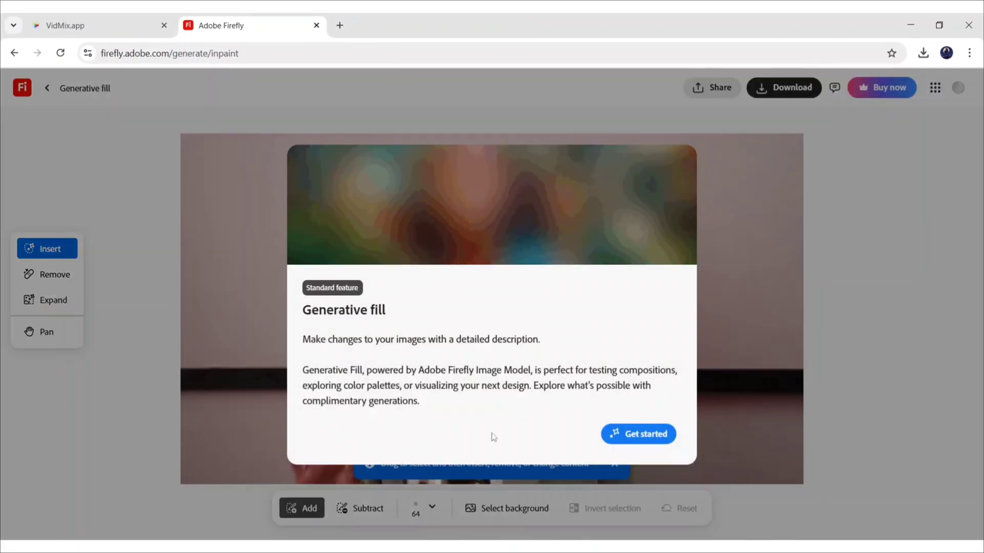
Step: Mask the top-right wall and generate fills for 'Neon lights to match with background'
{"action": "left_click", "coordinate": [618, 440]}
{"action": "left_click", "coordinate": [614, 463]}
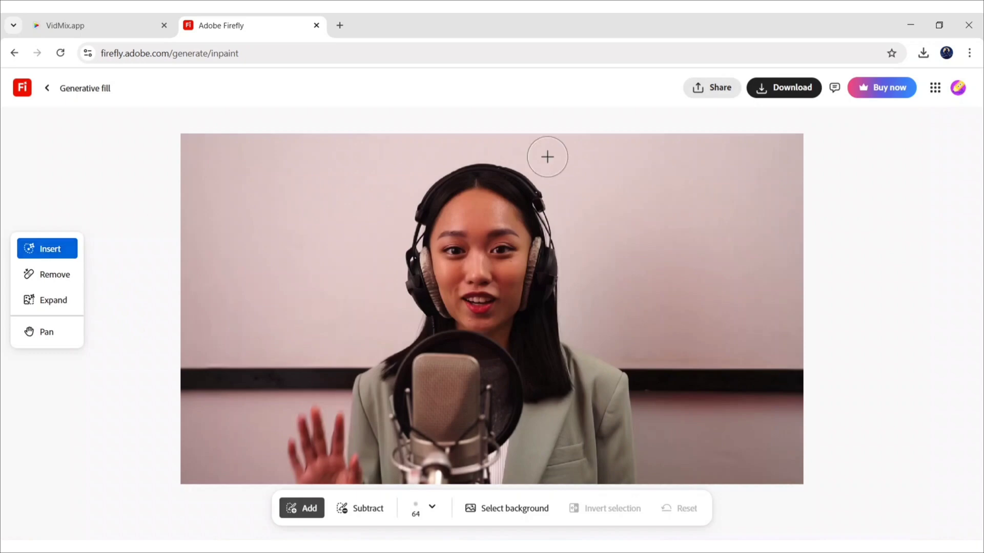
{"action": "mouse_move", "coordinate": [582, 145]}
{"action": "left_mouse_down"}
{"action": "mouse_move", "coordinate": [610, 247]}
{"action": "mouse_move", "coordinate": [779, 251]}
{"action": "mouse_move", "coordinate": [786, 227]}
{"action": "mouse_move", "coordinate": [637, 234]}
{"action": "mouse_move", "coordinate": [639, 137]}
{"action": "mouse_move", "coordinate": [778, 149]}
{"action": "mouse_move", "coordinate": [624, 162]}
{"action": "mouse_move", "coordinate": [661, 192]}
{"action": "mouse_move", "coordinate": [735, 206]}
{"action": "mouse_move", "coordinate": [727, 170]}
{"action": "mouse_move", "coordinate": [750, 191]}
{"action": "mouse_move", "coordinate": [729, 213]}
{"action": "mouse_move", "coordinate": [628, 221]}
{"action": "left_mouse_up"}
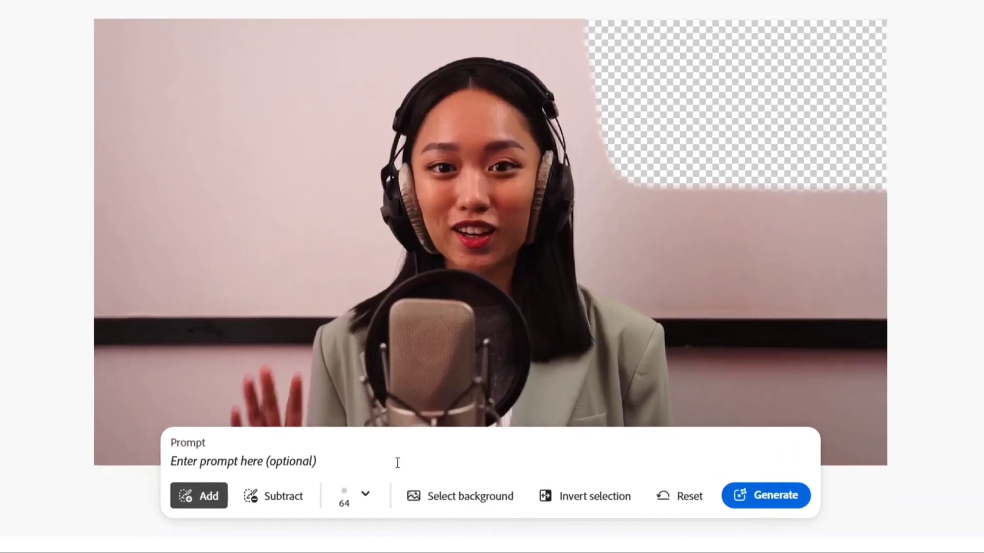
{"action": "left_click", "coordinate": [419, 489]}
{"action": "type", "text": "Neo"}
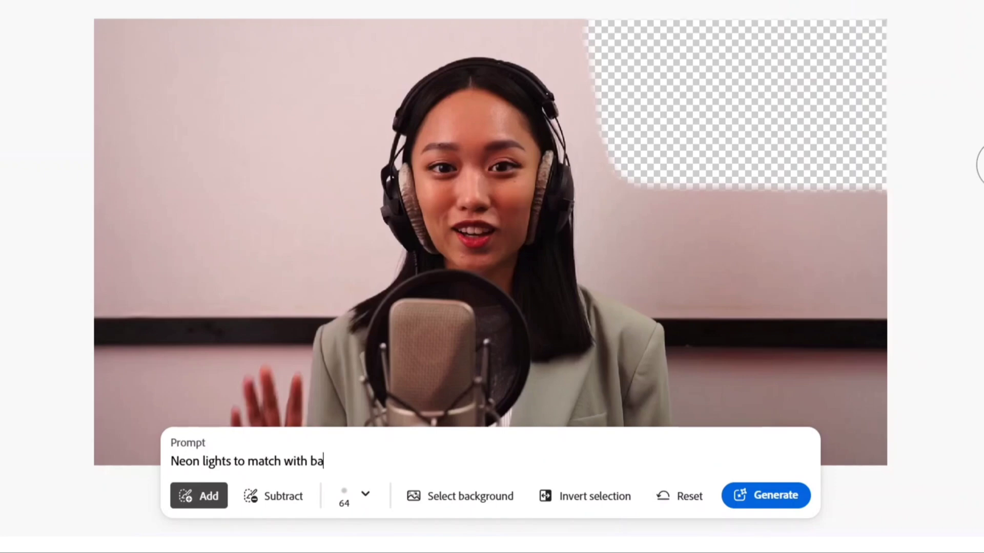
{"action": "left_click", "coordinate": [776, 504]}
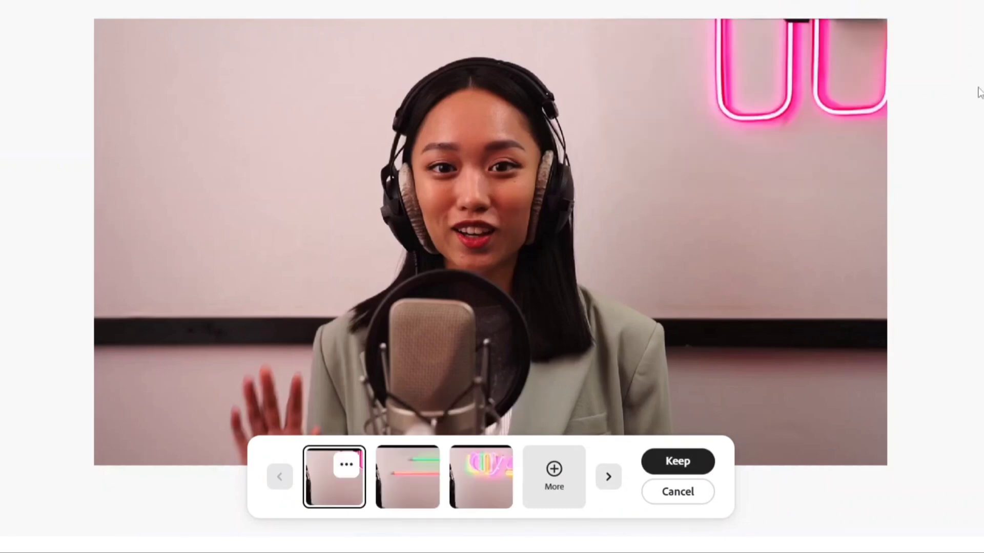
Step: Compare neon variations, including a second batch, and keep the green and red neon tubes
{"action": "left_click", "coordinate": [406, 491]}
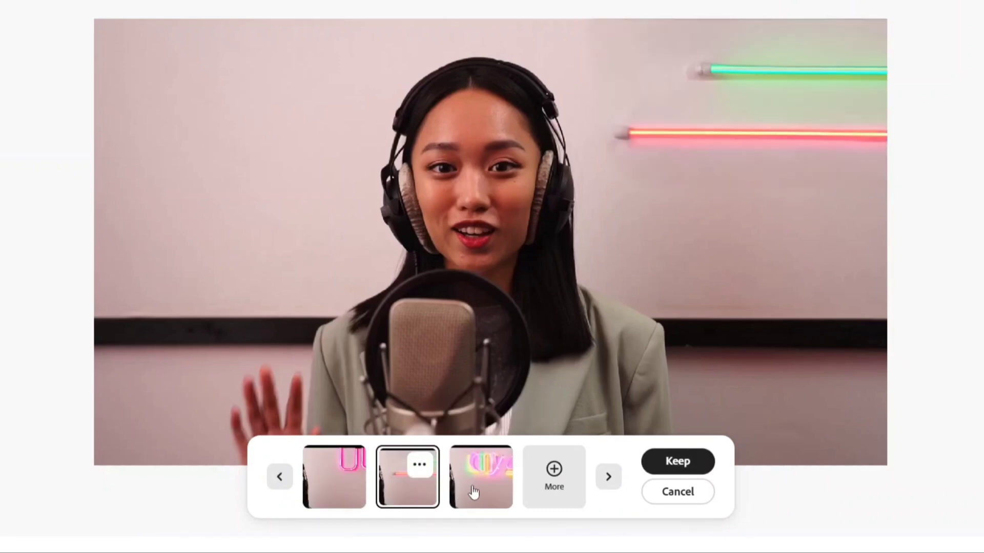
{"action": "left_click", "coordinate": [474, 490]}
{"action": "left_click", "coordinate": [555, 476]}
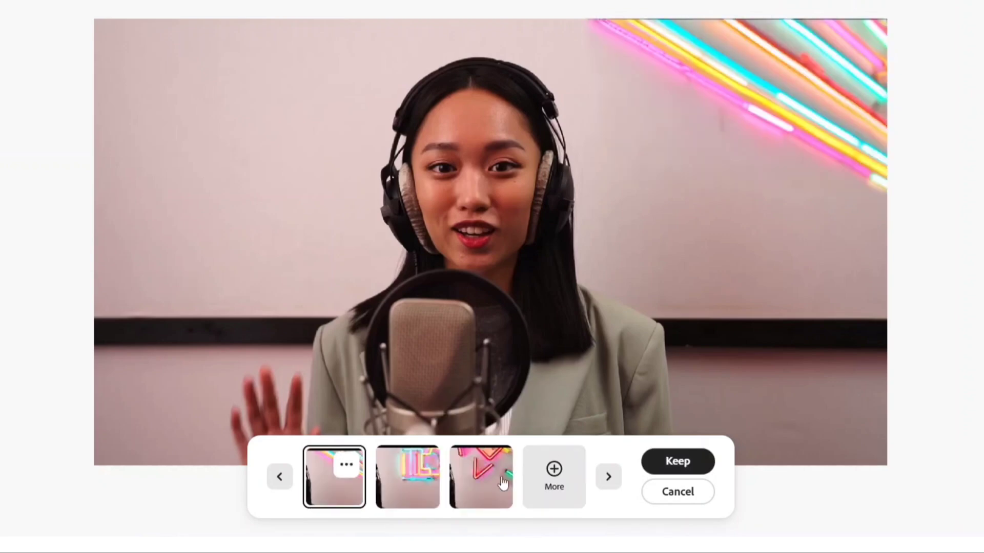
{"action": "left_click", "coordinate": [425, 486]}
{"action": "left_click", "coordinate": [477, 480]}
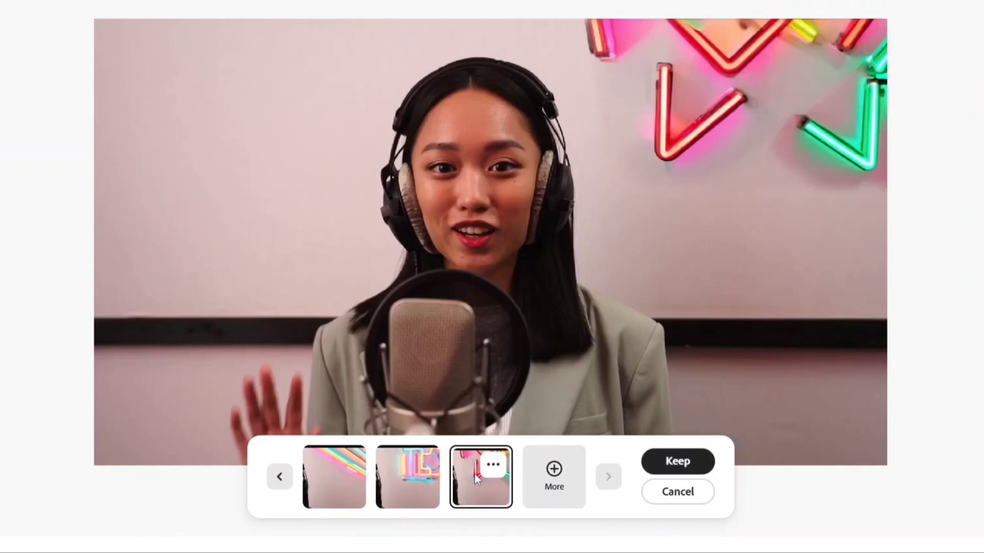
{"action": "left_click", "coordinate": [280, 477]}
{"action": "left_click", "coordinate": [280, 477]}
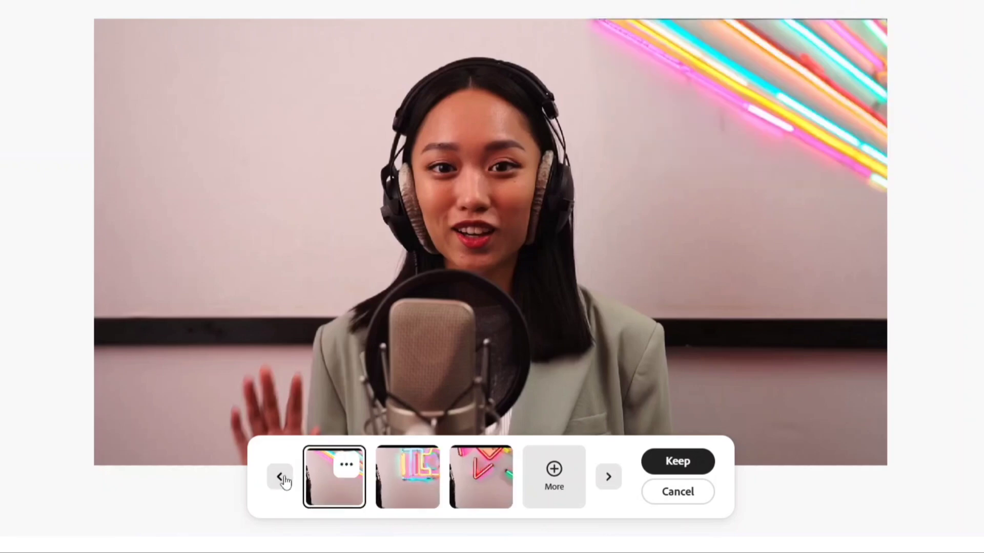
{"action": "left_click", "coordinate": [280, 477]}
{"action": "left_click", "coordinate": [280, 477]}
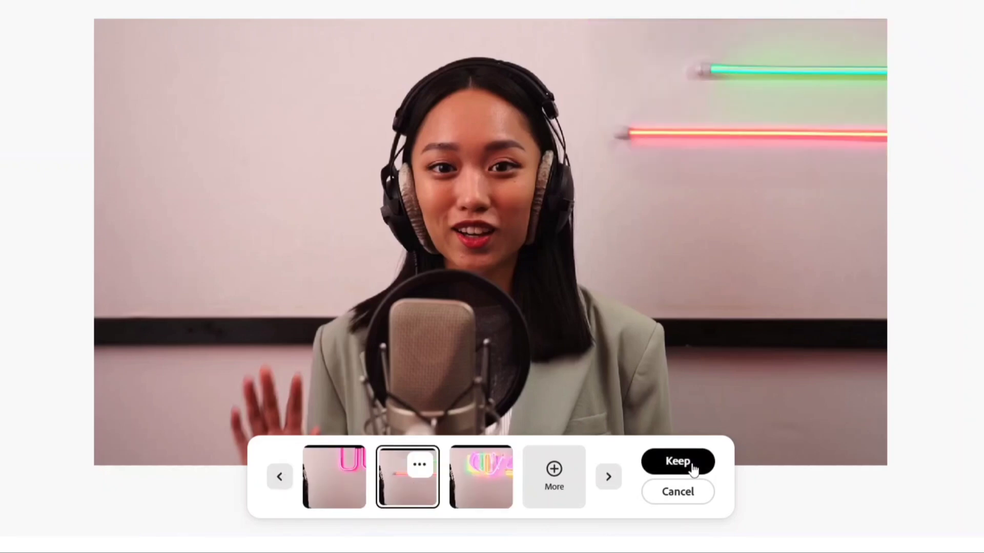
{"action": "left_click", "coordinate": [677, 461]}
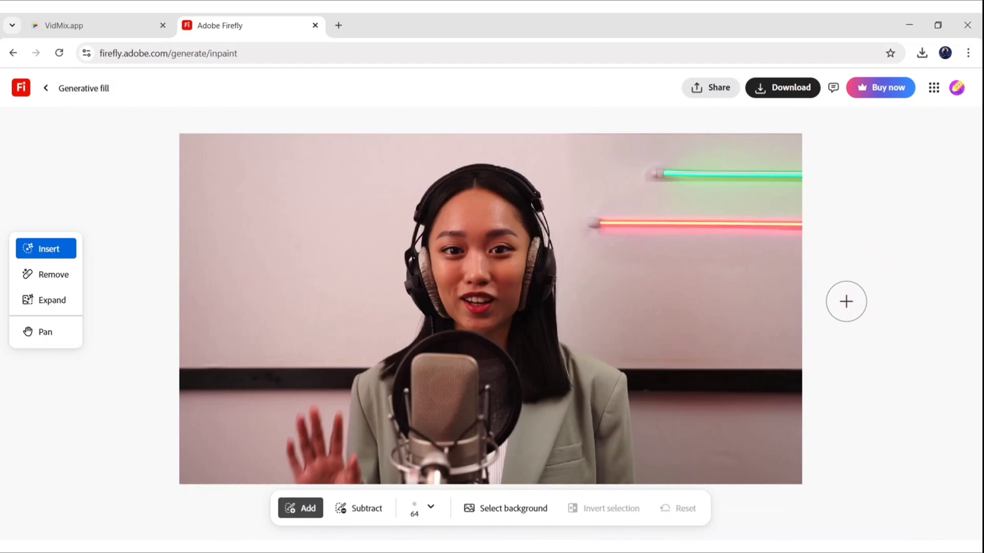
Step: Fill the upper-left wall with 'modern abstract painting on the wall' and keep the teal and yellow painting
{"action": "mouse_move", "coordinate": [327, 139]}
{"action": "left_mouse_down"}
{"action": "mouse_move", "coordinate": [332, 252]}
{"action": "mouse_move", "coordinate": [188, 250]}
{"action": "mouse_move", "coordinate": [208, 206]}
{"action": "mouse_move", "coordinate": [256, 231]}
{"action": "mouse_move", "coordinate": [295, 132]}
{"action": "mouse_move", "coordinate": [255, 167]}
{"action": "mouse_move", "coordinate": [305, 141]}
{"action": "mouse_move", "coordinate": [223, 139]}
{"action": "mouse_move", "coordinate": [204, 218]}
{"action": "mouse_move", "coordinate": [182, 218]}
{"action": "mouse_move", "coordinate": [180, 263]}
{"action": "mouse_move", "coordinate": [333, 271]}
{"action": "mouse_move", "coordinate": [325, 170]}
{"action": "mouse_move", "coordinate": [171, 175]}
{"action": "mouse_move", "coordinate": [226, 210]}
{"action": "left_mouse_up"}
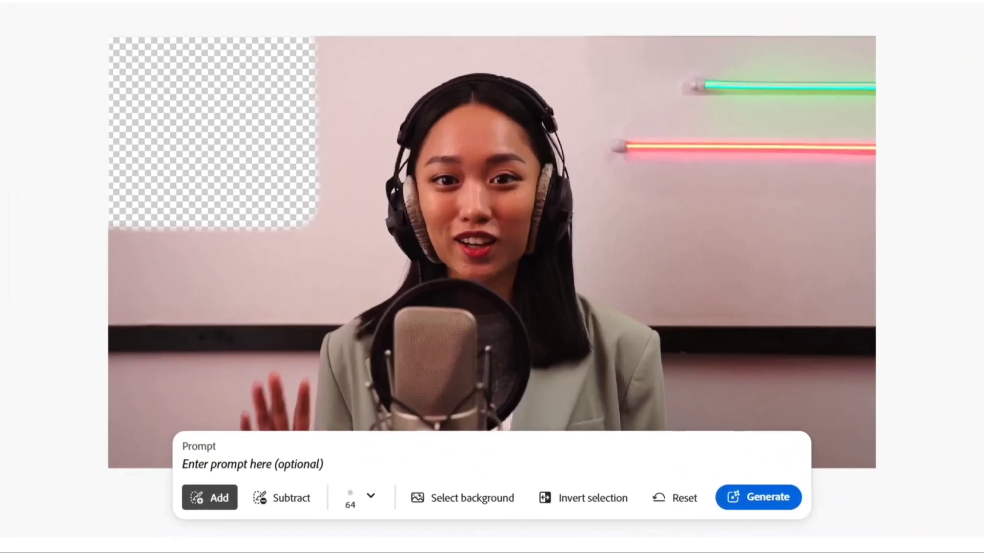
{"action": "type", "text": "modern abstract"}
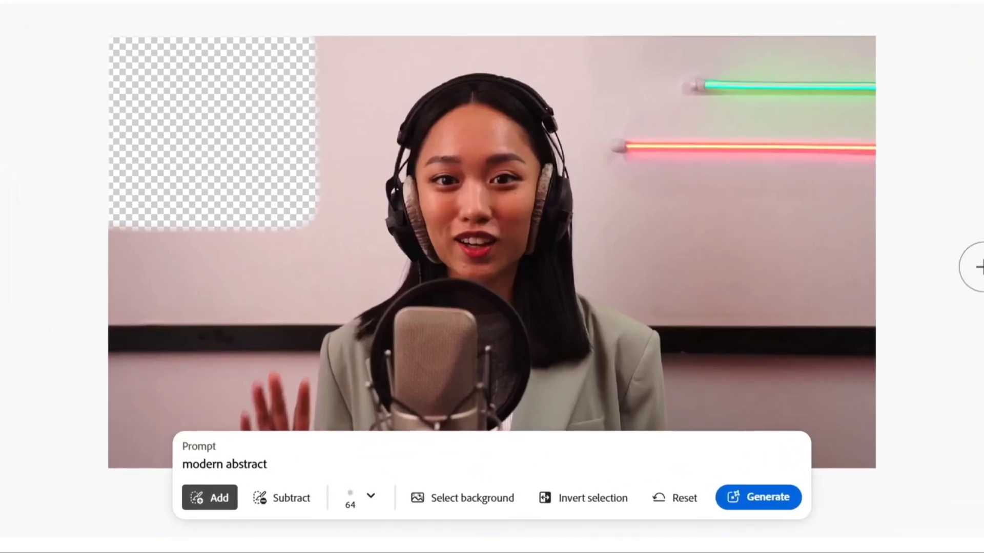
{"action": "type", "text": " painting on the wall"}
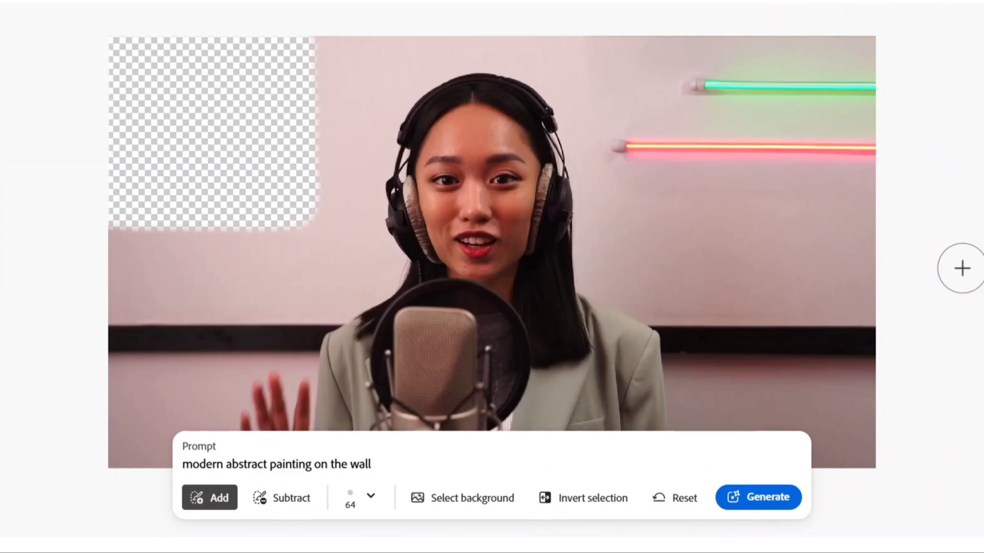
{"action": "left_click", "coordinate": [767, 498]}
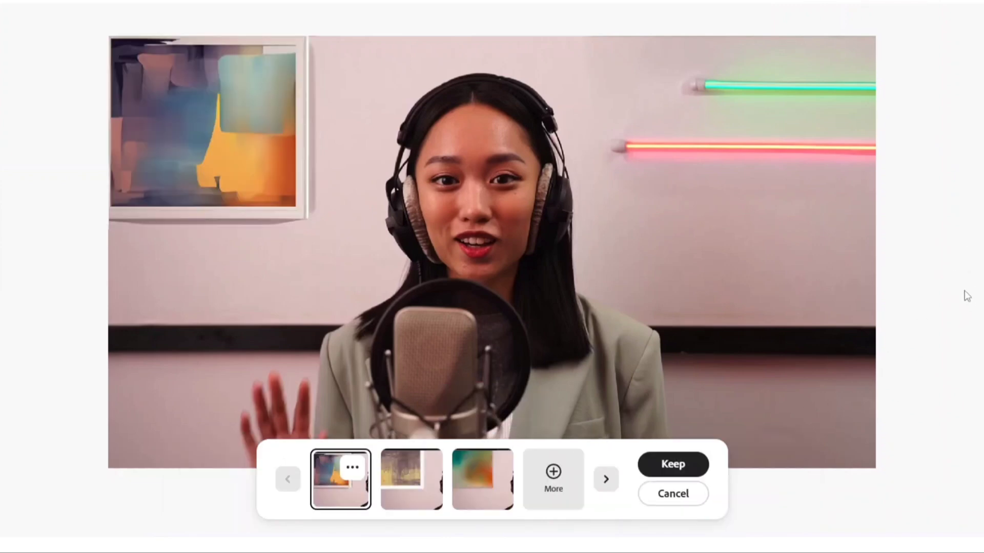
{"action": "left_click", "coordinate": [410, 477]}
{"action": "left_click", "coordinate": [475, 481]}
{"action": "left_click", "coordinate": [553, 479]}
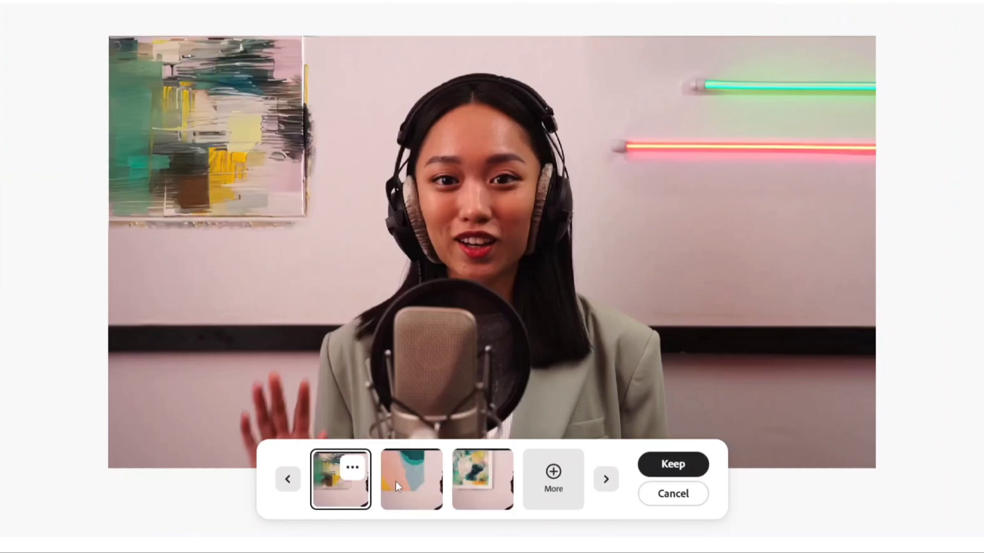
{"action": "left_click", "coordinate": [395, 483]}
{"action": "left_click", "coordinate": [487, 484]}
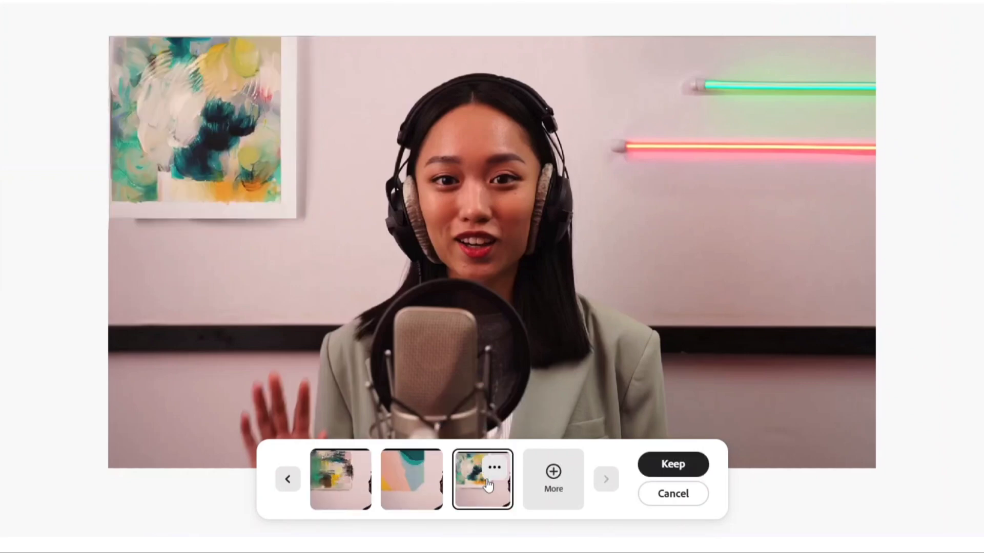
{"action": "left_click", "coordinate": [675, 466]}
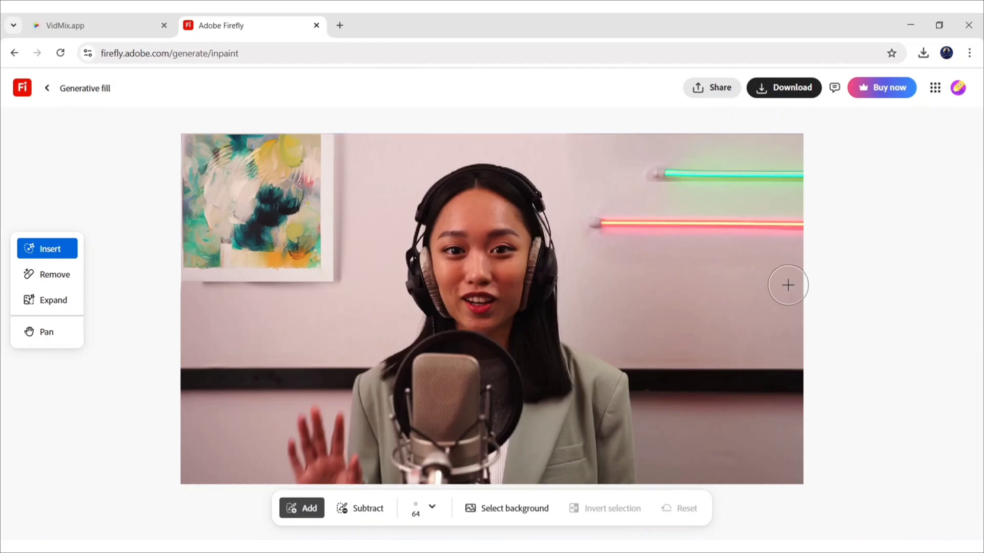
Step: Fill the lower-right area with 'plant for modern studio' and keep the leafy palm option
{"action": "mouse_move", "coordinate": [794, 272]}
{"action": "left_mouse_down"}
{"action": "mouse_move", "coordinate": [688, 273]}
{"action": "mouse_move", "coordinate": [677, 426]}
{"action": "mouse_move", "coordinate": [699, 404]}
{"action": "mouse_move", "coordinate": [693, 312]}
{"action": "mouse_move", "coordinate": [777, 298]}
{"action": "mouse_move", "coordinate": [710, 332]}
{"action": "mouse_move", "coordinate": [806, 336]}
{"action": "mouse_move", "coordinate": [777, 473]}
{"action": "mouse_move", "coordinate": [738, 477]}
{"action": "mouse_move", "coordinate": [766, 405]}
{"action": "mouse_move", "coordinate": [780, 323]}
{"action": "mouse_move", "coordinate": [782, 348]}
{"action": "mouse_move", "coordinate": [814, 274]}
{"action": "mouse_move", "coordinate": [705, 469]}
{"action": "mouse_move", "coordinate": [681, 478]}
{"action": "mouse_move", "coordinate": [683, 435]}
{"action": "left_mouse_up"}
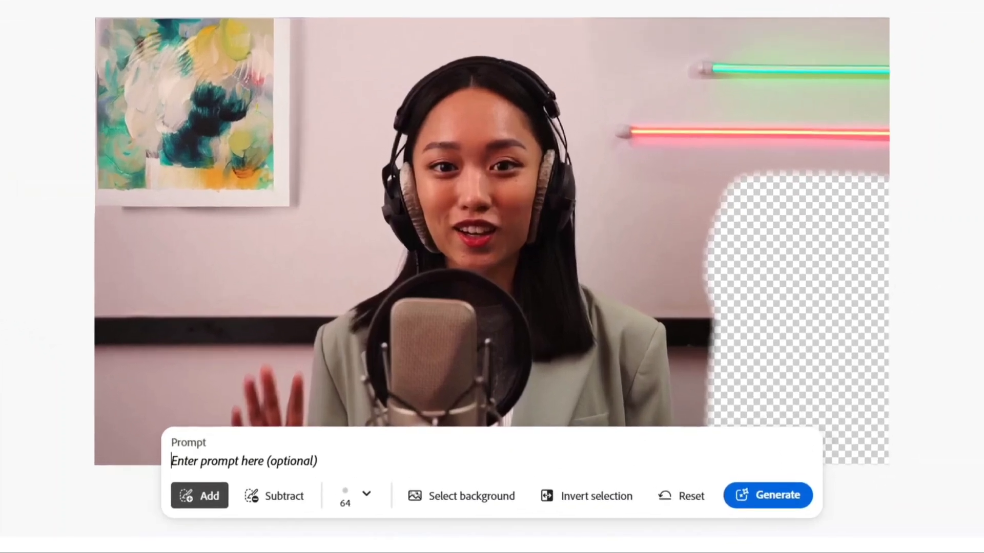
{"action": "type", "text": "plant for modern studio"}
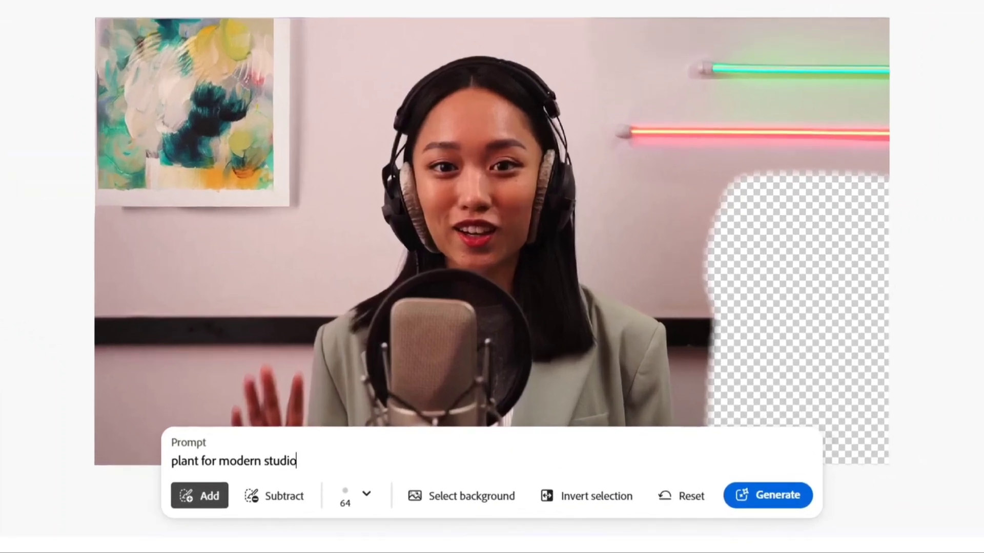
{"action": "left_click", "coordinate": [769, 496]}
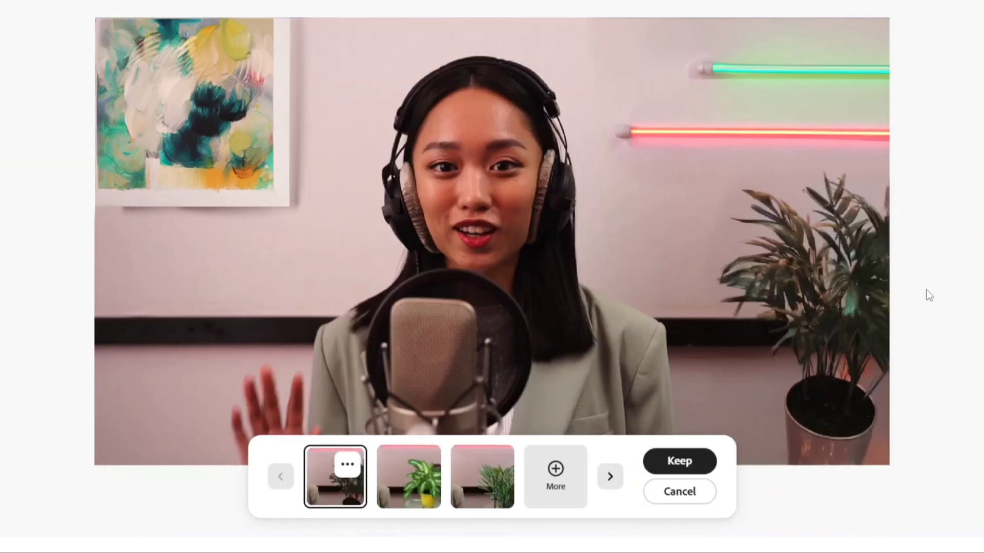
{"action": "left_click", "coordinate": [415, 500]}
{"action": "left_click", "coordinate": [479, 493]}
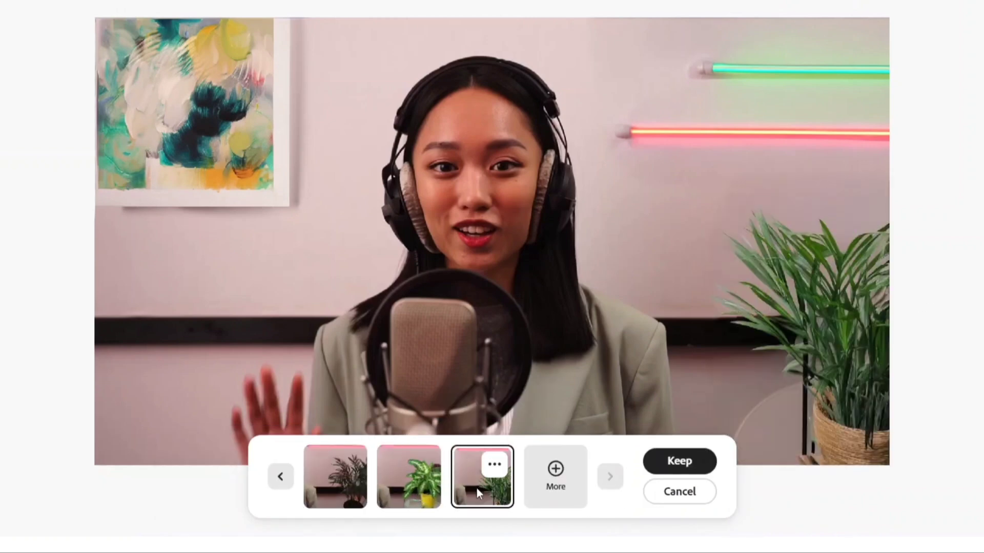
{"action": "left_click", "coordinate": [555, 477]}
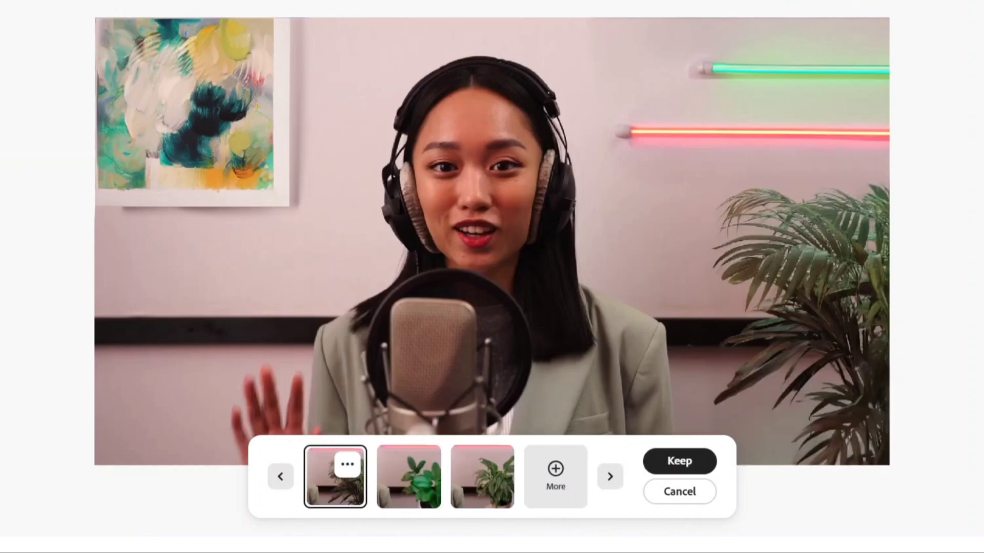
{"action": "left_click", "coordinate": [417, 483]}
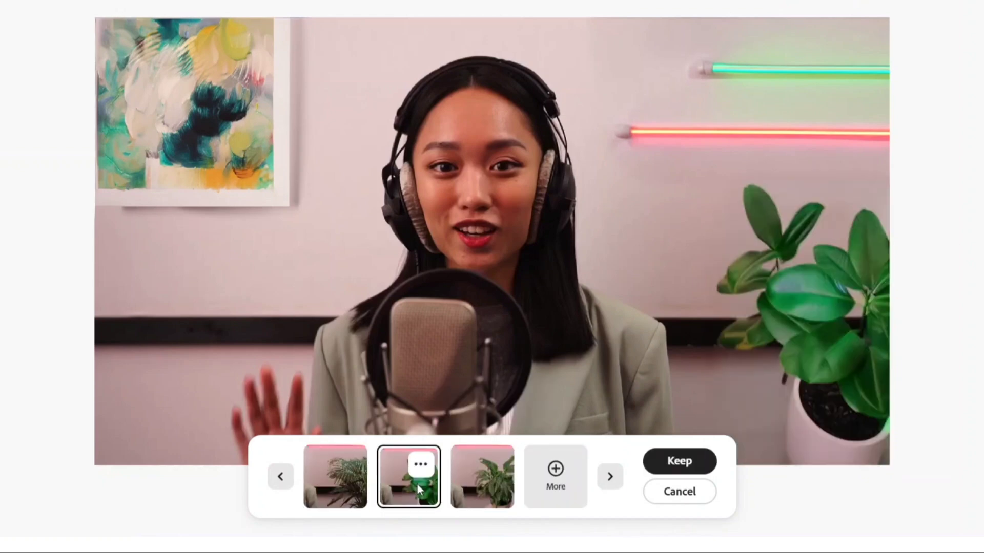
{"action": "left_click", "coordinate": [484, 484]}
{"action": "left_click", "coordinate": [352, 484]}
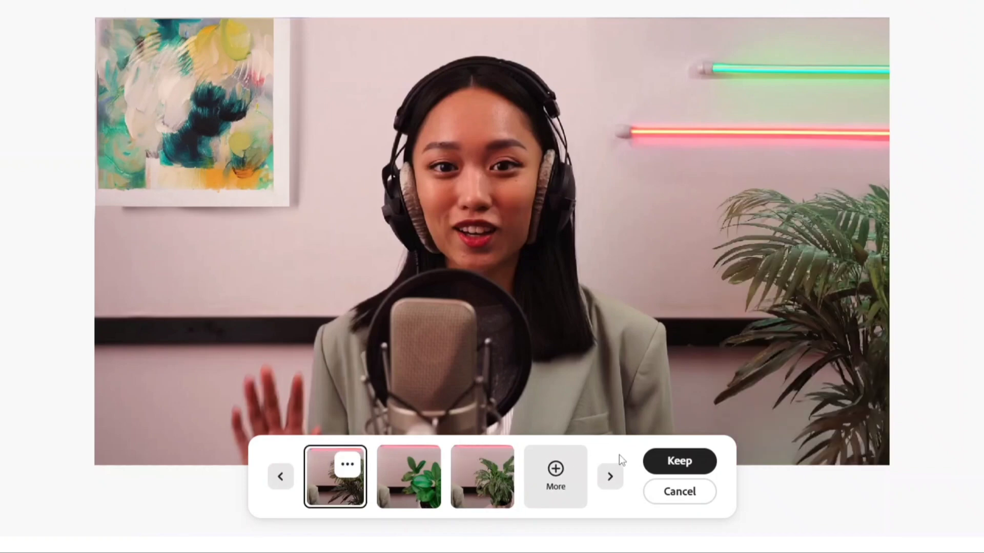
{"action": "left_click", "coordinate": [676, 462]}
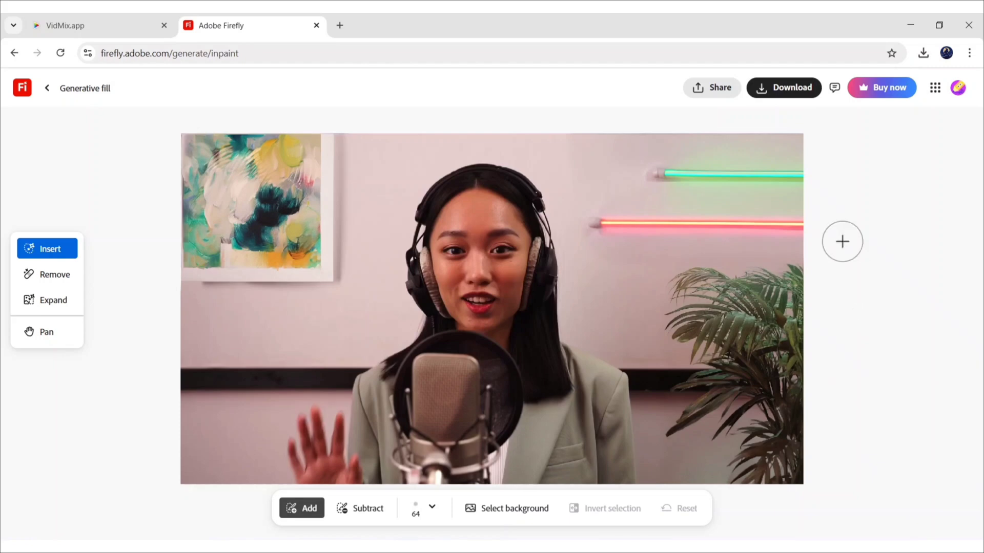
Step: Download the edited frame as Firefly 20250314201224.png and return to the VidMix tab
{"action": "left_click", "coordinate": [779, 92]}
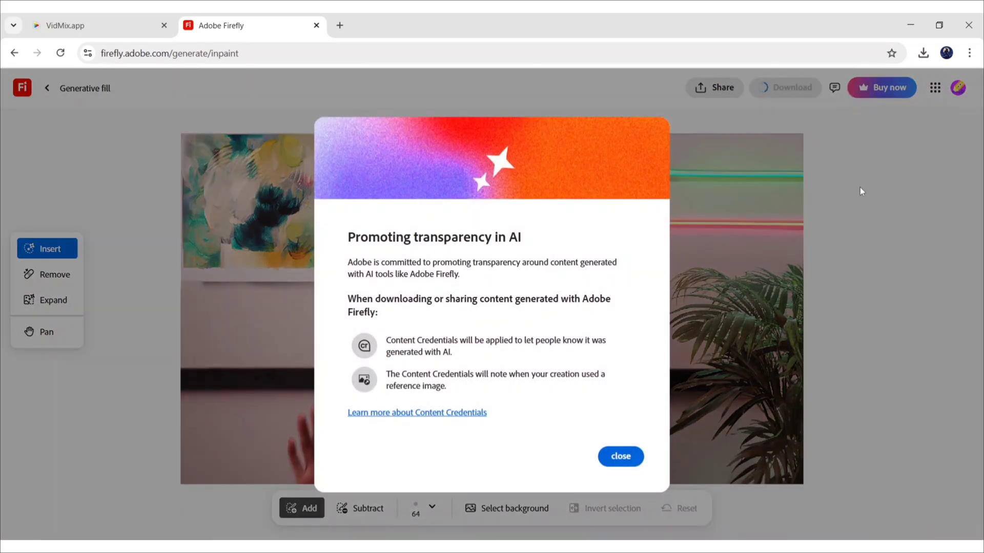
{"action": "left_click", "coordinate": [621, 455]}
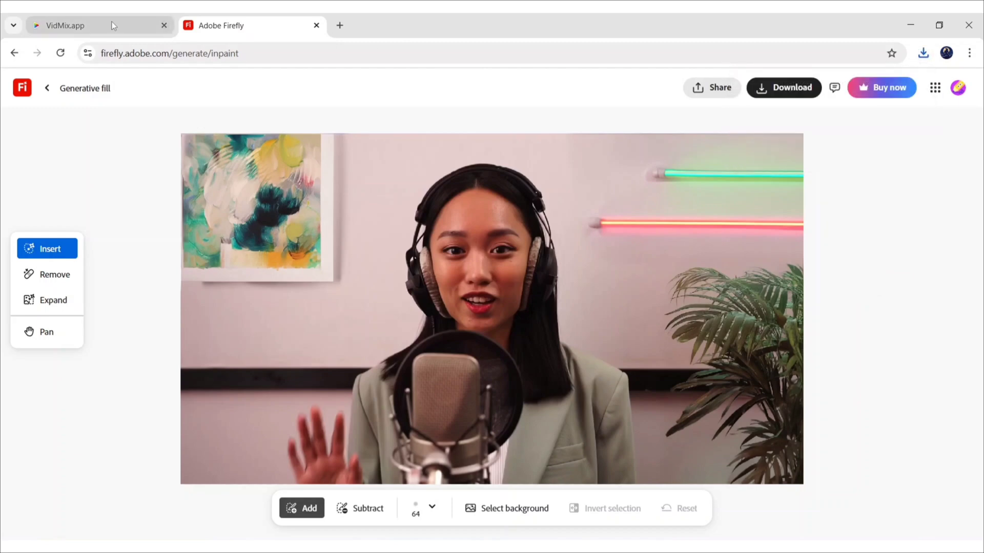
{"action": "left_click", "coordinate": [95, 24]}
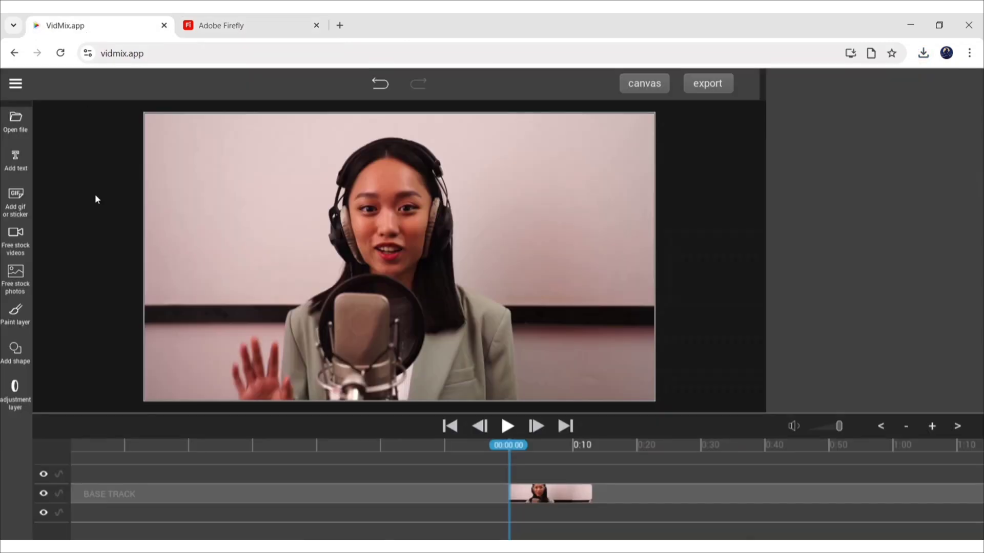
Step: Add the Firefly-edited image as an overlay layer and stretch it to the video's end
{"action": "left_click", "coordinate": [15, 122]}
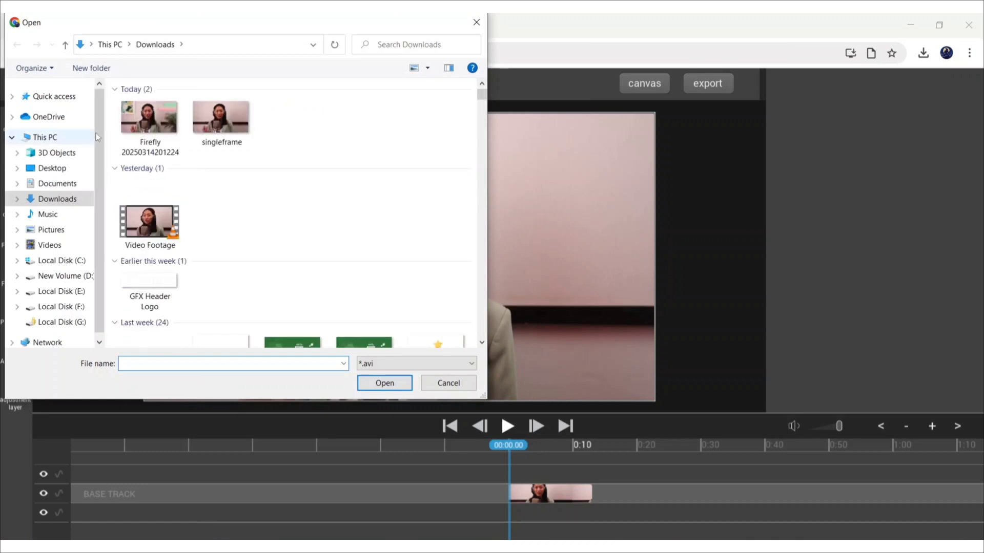
{"action": "double_click", "coordinate": [149, 117]}
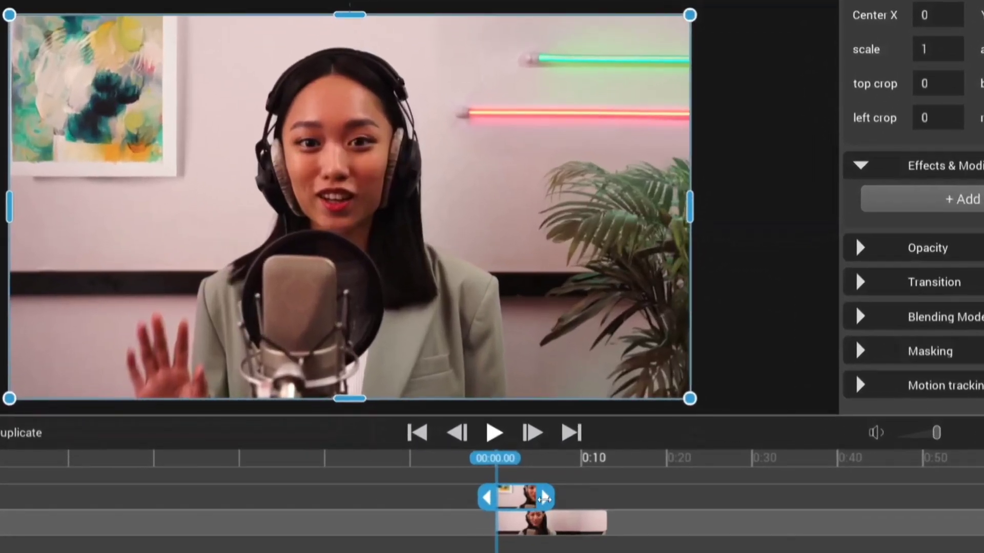
{"action": "left_click_drag", "start_coordinate": [546, 474], "coordinate": [614, 497]}
{"action": "left_click", "coordinate": [754, 306]}
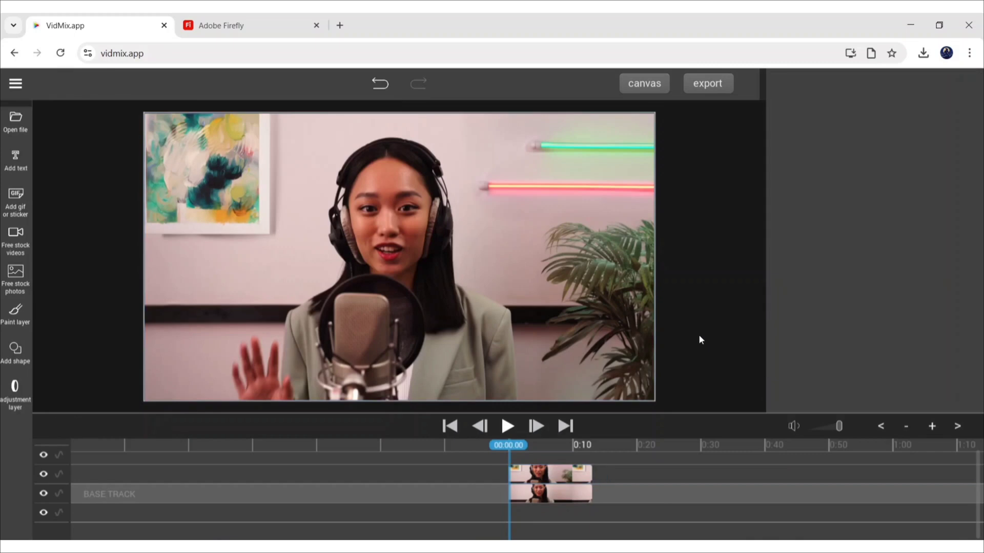
Step: Play the video to check the overlay, rewind to the start, and select the image clip
{"action": "left_click", "coordinate": [508, 426]}
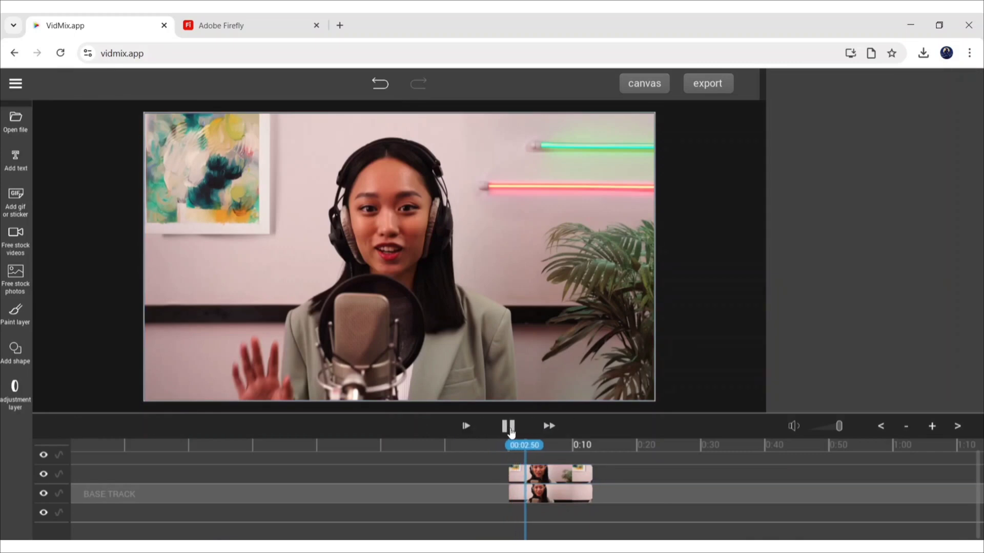
{"action": "left_click", "coordinate": [508, 426]}
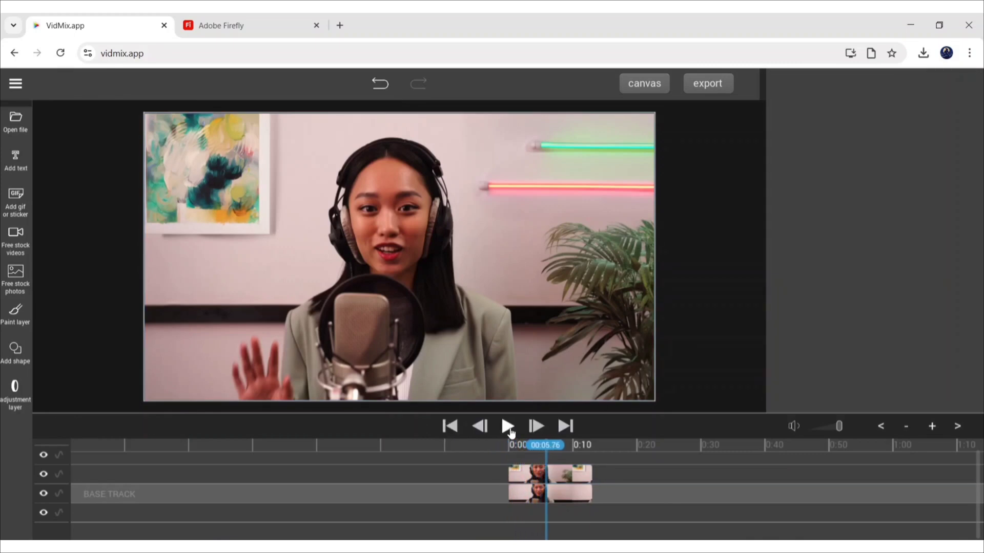
{"action": "left_click", "coordinate": [482, 481]}
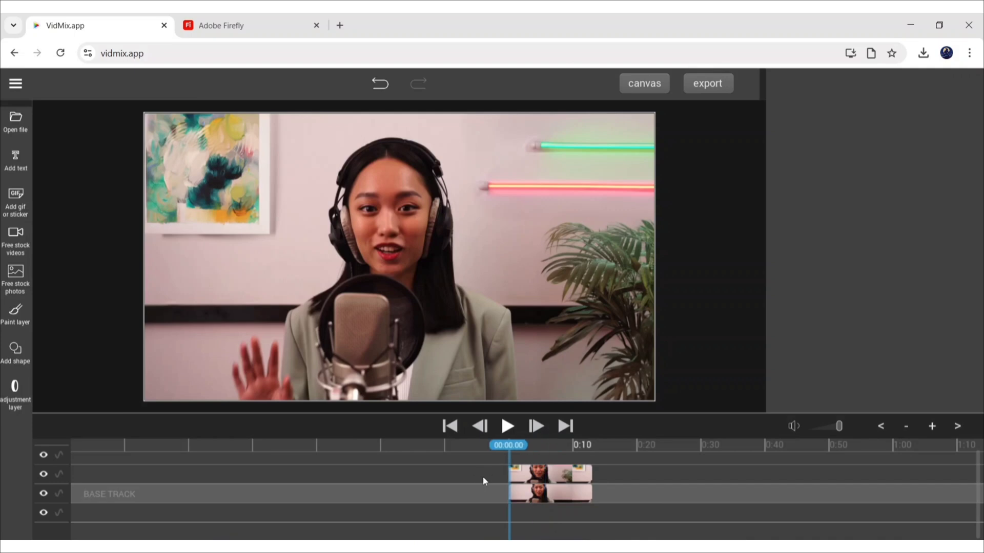
{"action": "left_click", "coordinate": [548, 475]}
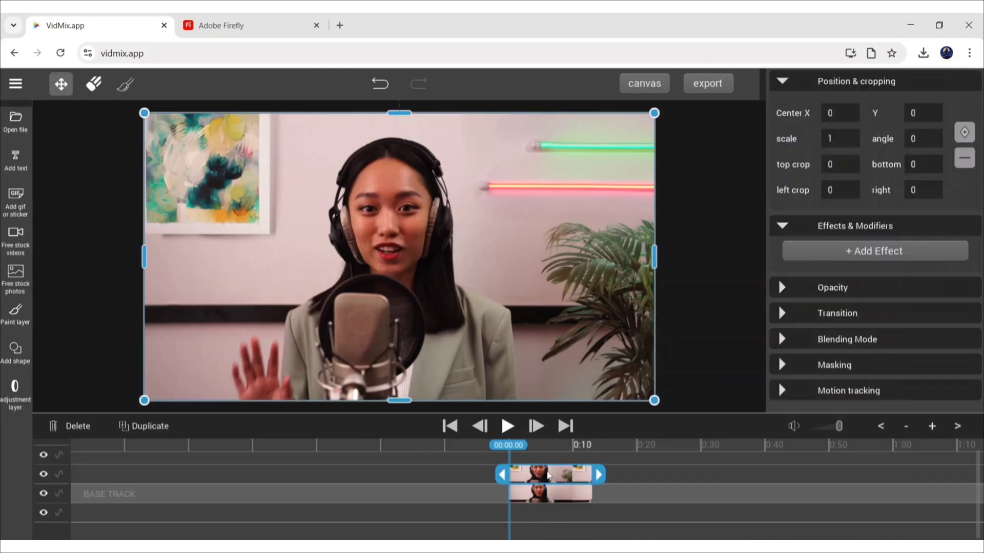
Step: Brush away the podcaster from the overlay with erase & restore, then play back to check the mask
{"action": "left_click", "coordinate": [94, 90]}
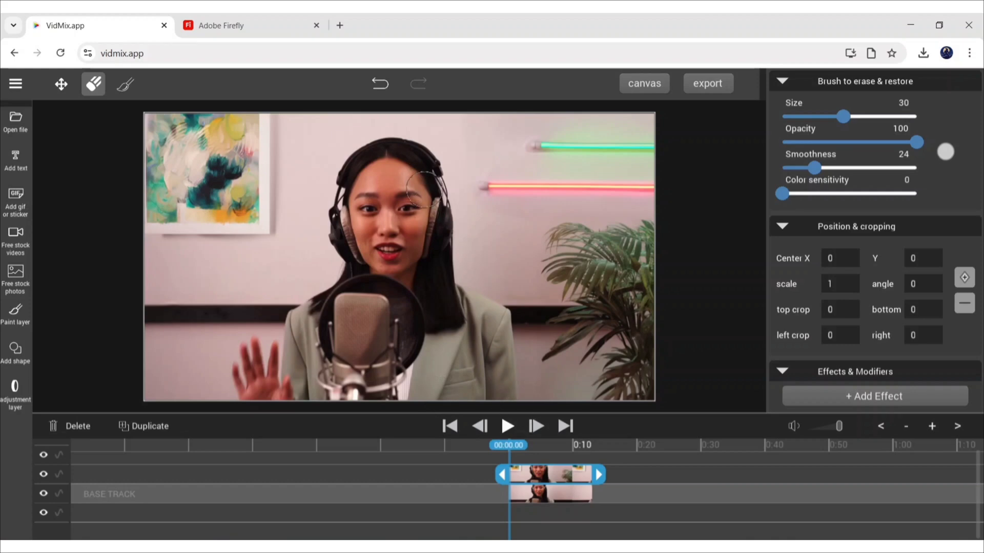
{"action": "left_click", "coordinate": [507, 427]}
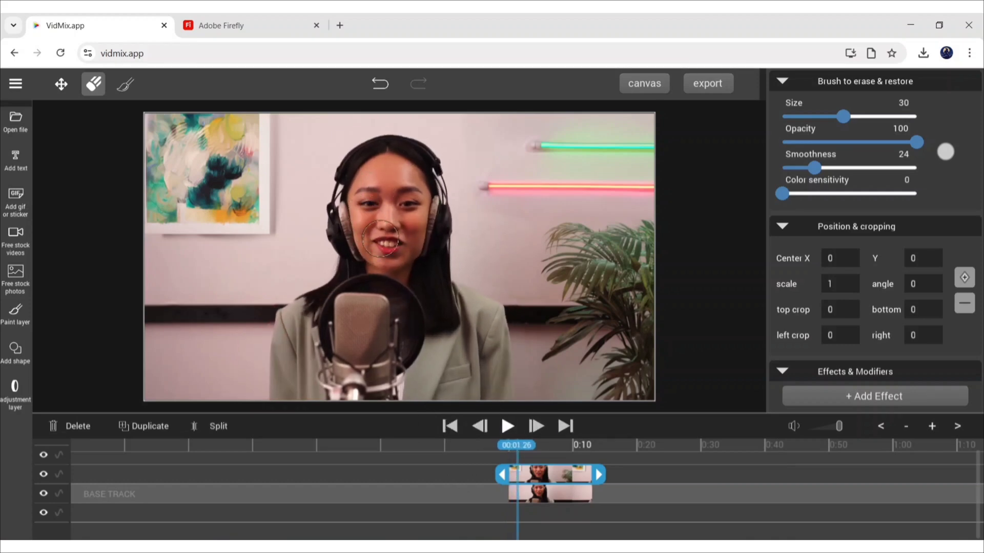
{"action": "left_click_drag", "start_coordinate": [517, 452], "coordinate": [484, 470]}
{"action": "left_click", "coordinate": [507, 427]}
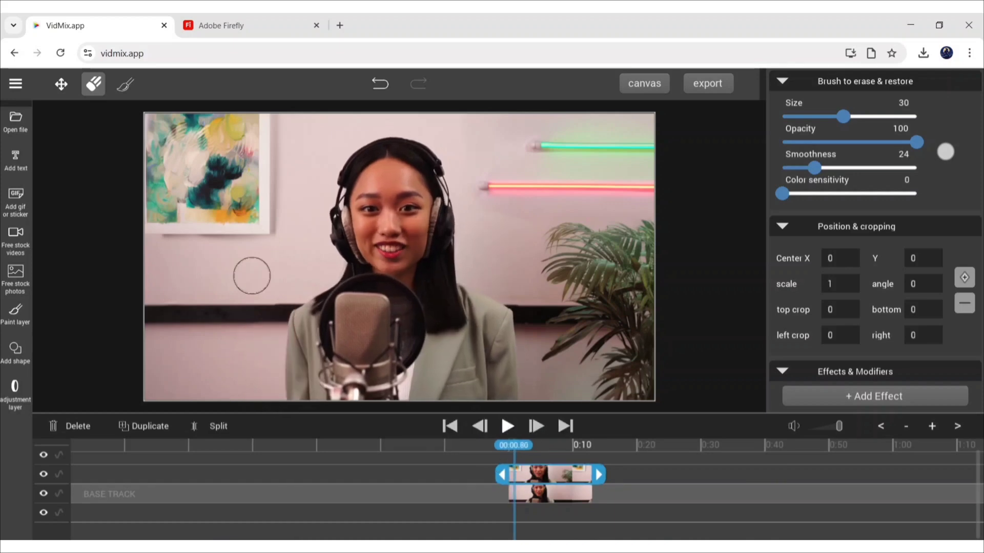
{"action": "left_click_drag", "start_coordinate": [515, 468], "coordinate": [460, 463]}
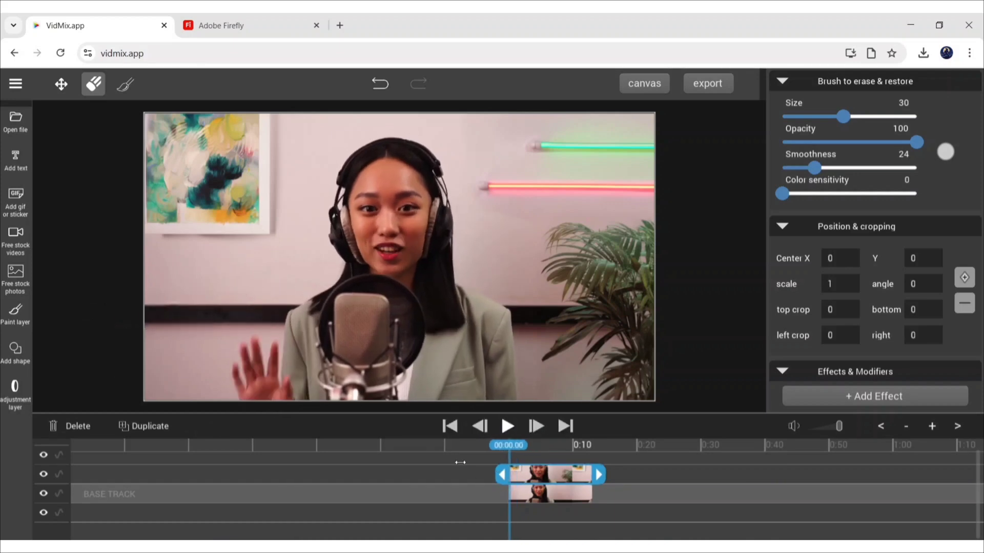
Step: Play the masked podcast video through, pausing around 00:08.66, and stop it near the end
{"action": "left_click", "coordinate": [507, 427]}
{"action": "left_click", "coordinate": [507, 427]}
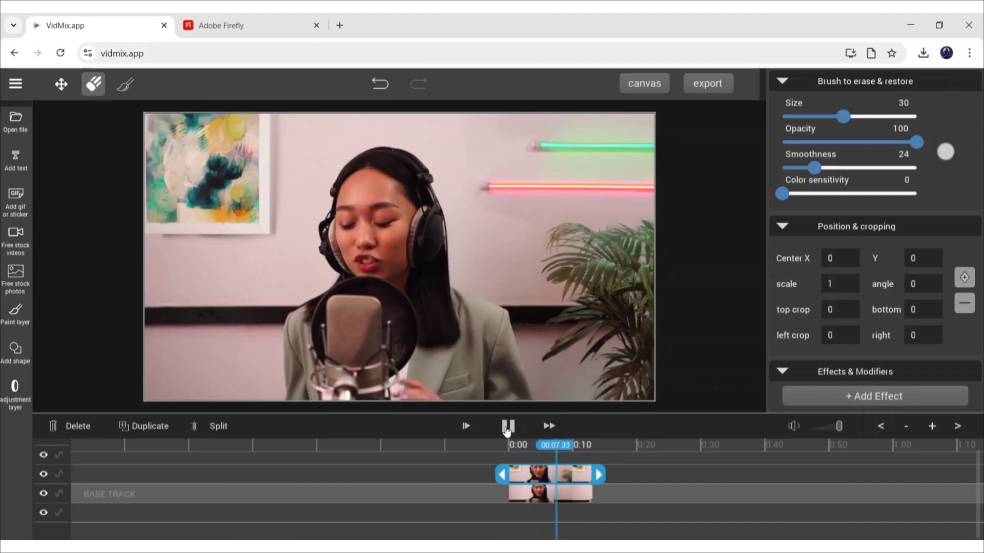
{"action": "left_click", "coordinate": [508, 428]}
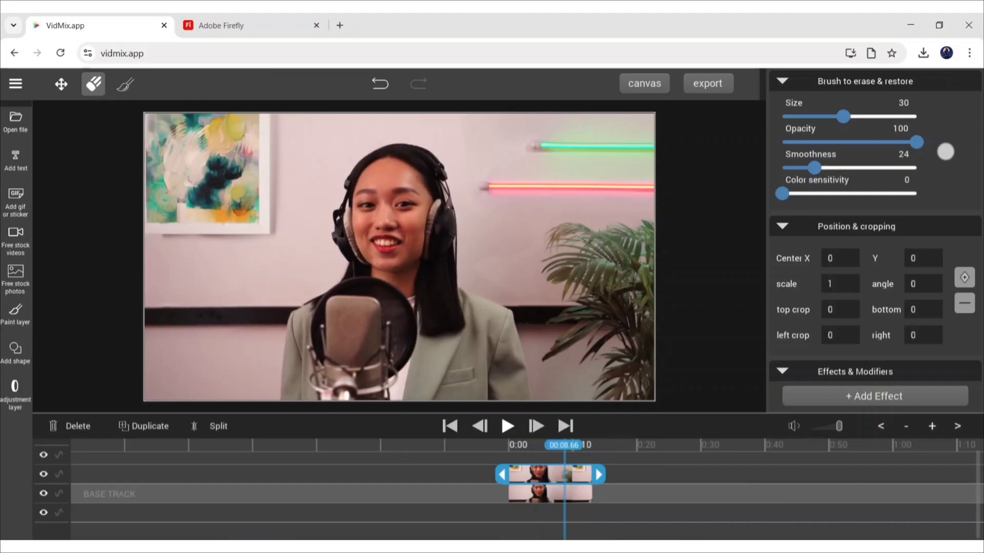
{"action": "left_click", "coordinate": [507, 426]}
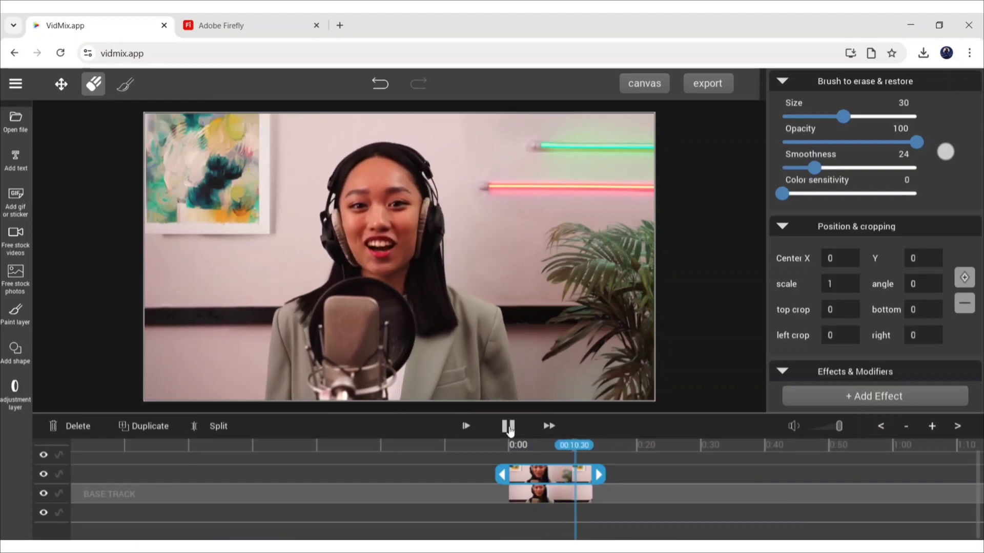
{"action": "left_click", "coordinate": [507, 427]}
{"action": "left_click", "coordinate": [507, 427]}
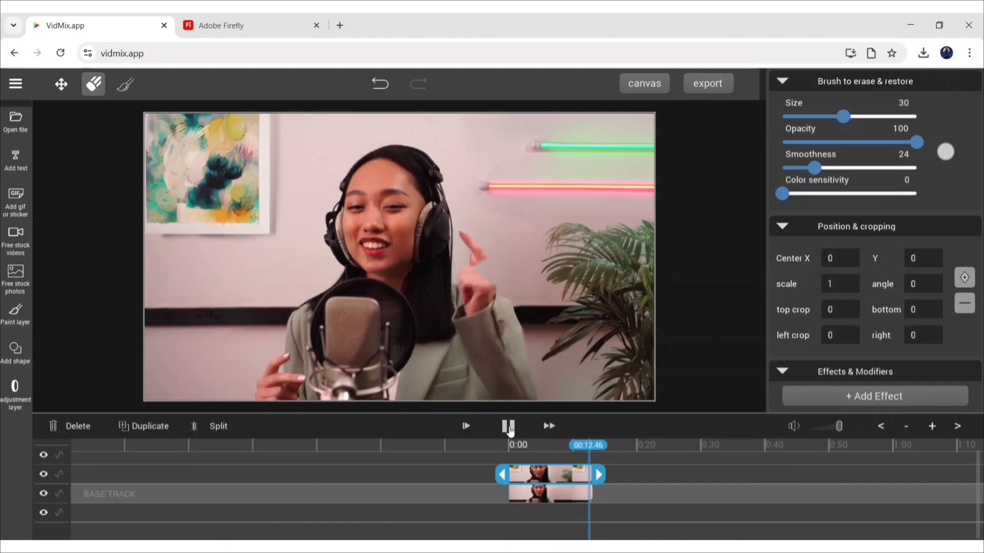
{"action": "left_click", "coordinate": [508, 427]}
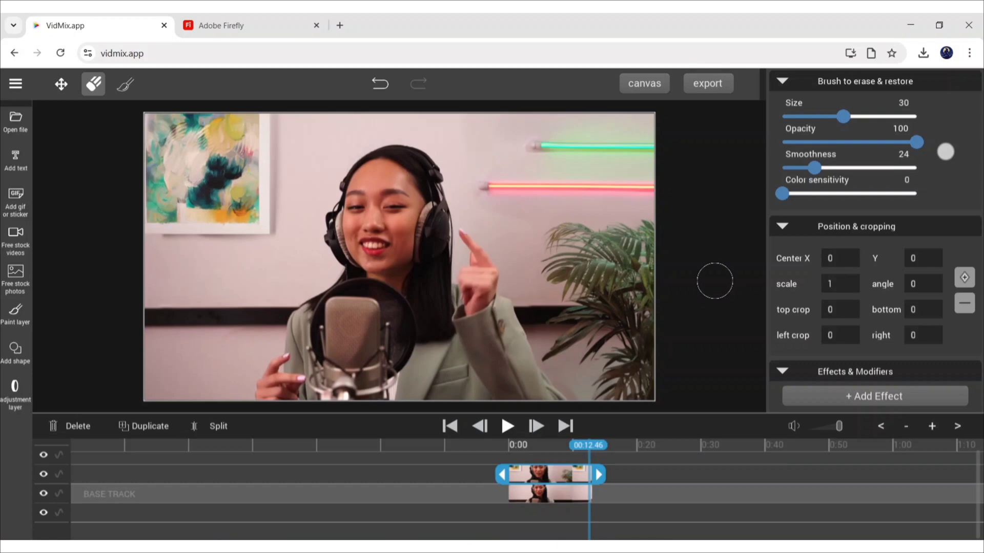
Step: Deselect the overlay clip, rewind to the start, and export as .mp4 (h264) at 10.0 Mbps
{"action": "left_click", "coordinate": [59, 85]}
{"action": "left_click", "coordinate": [691, 223]}
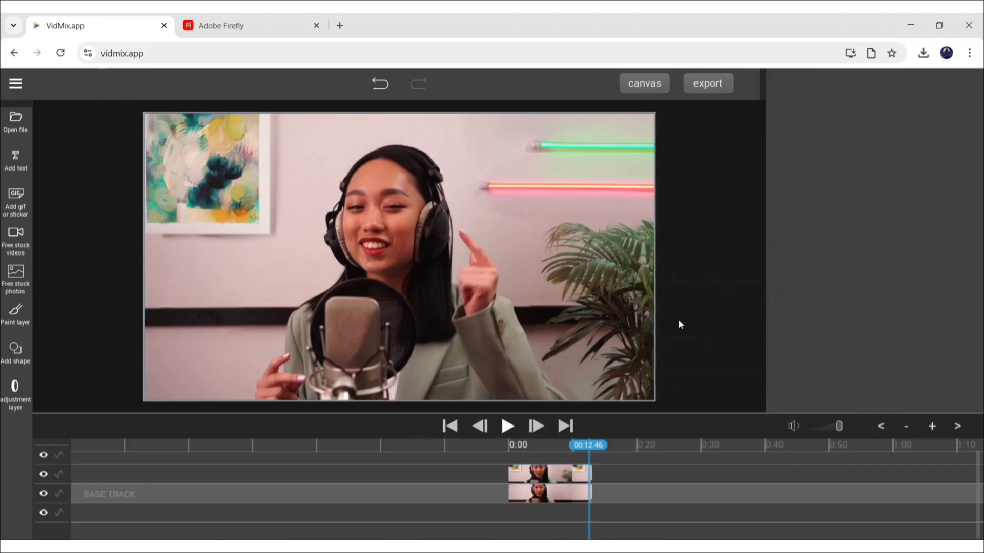
{"action": "left_click_drag", "start_coordinate": [589, 503], "coordinate": [509, 502]}
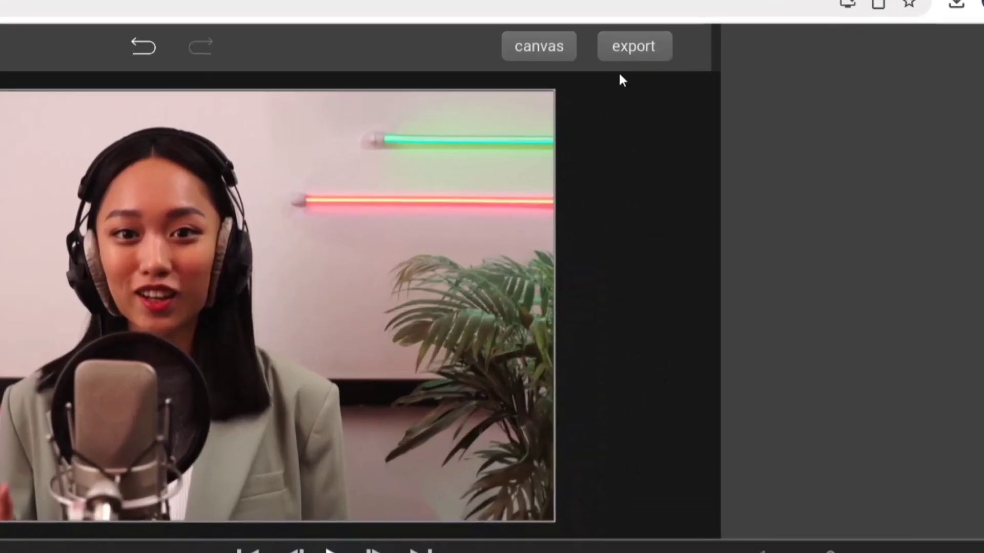
{"action": "left_click", "coordinate": [701, 84]}
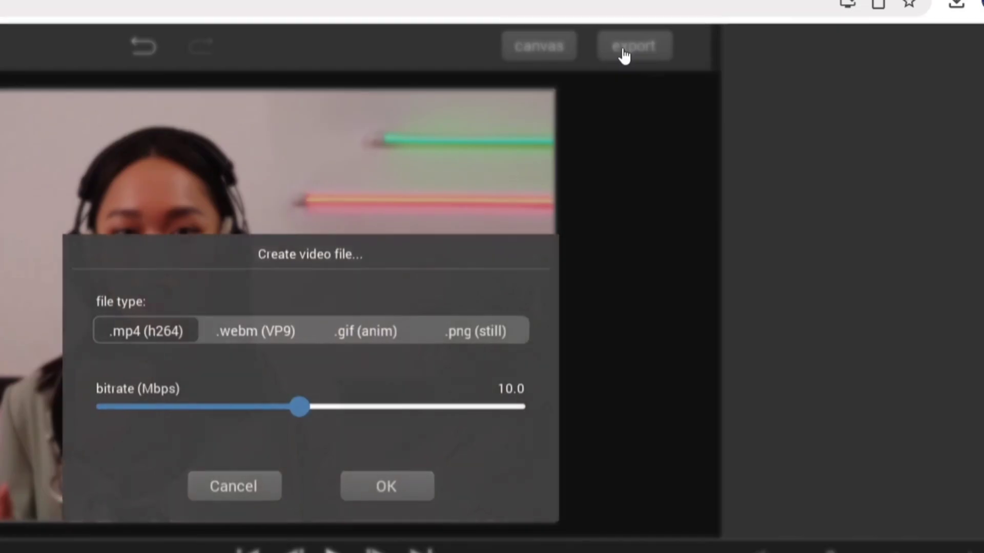
{"action": "left_click", "coordinate": [396, 501]}
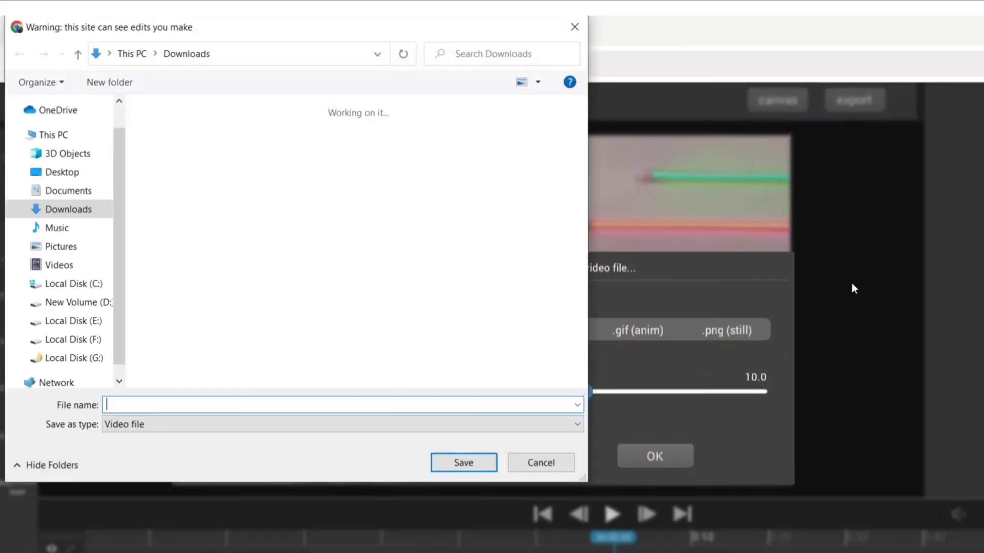